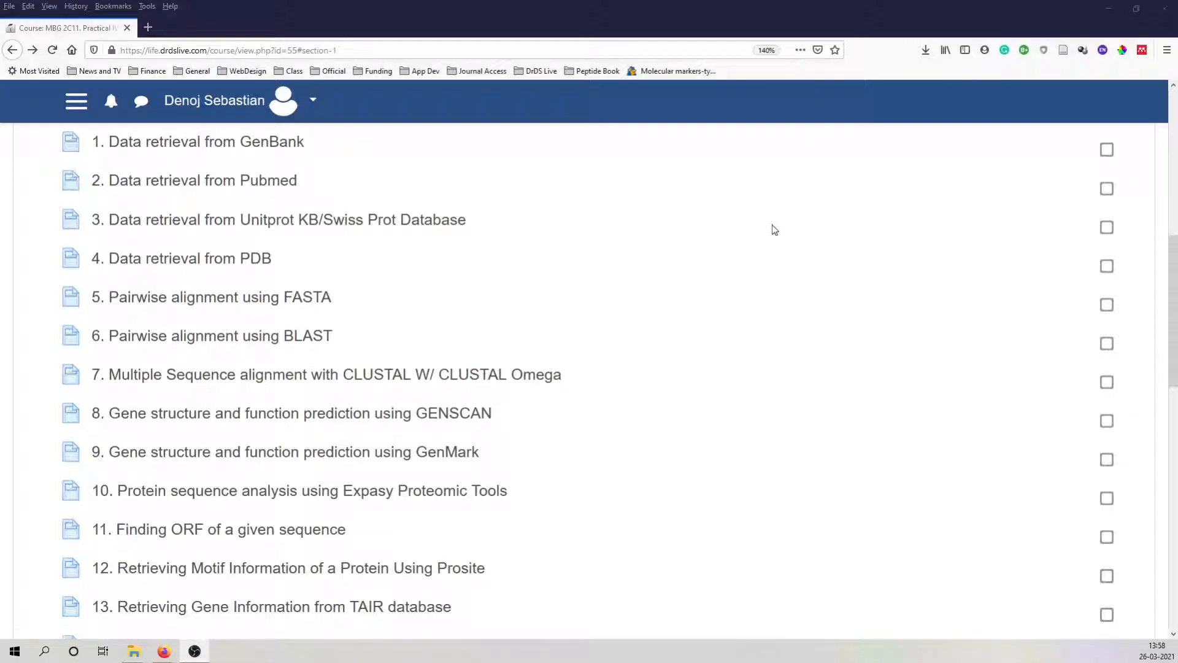
Open the downloaded P53170.fasta file from the Downloads folder.
click(924, 50)
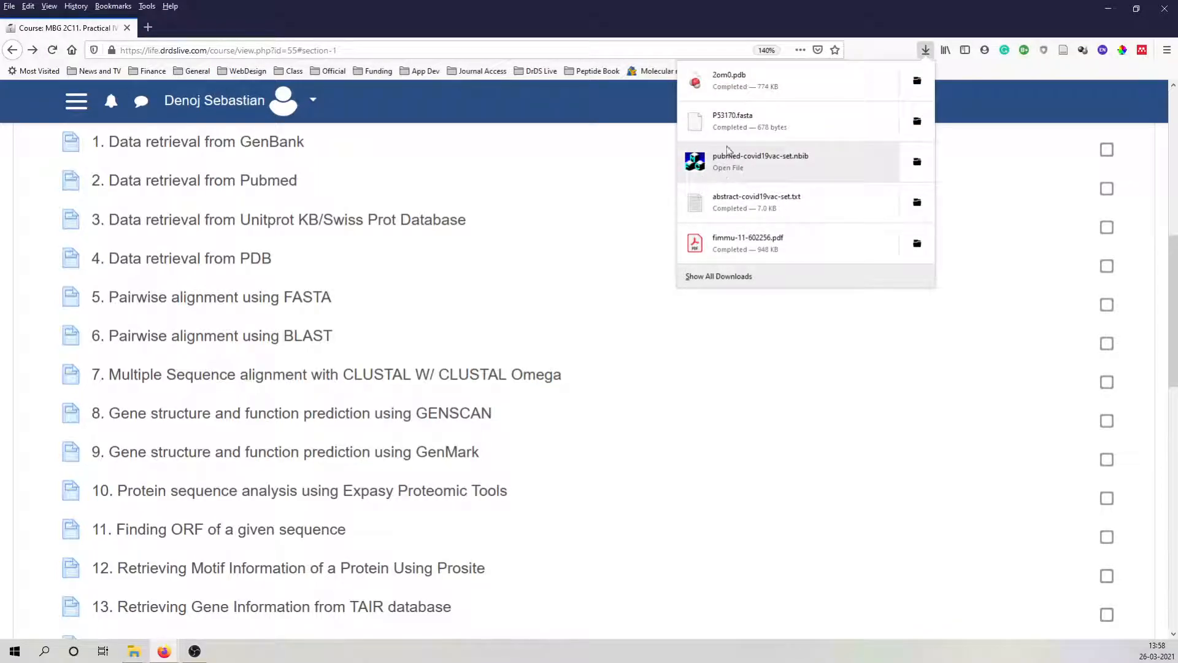
click(916, 121)
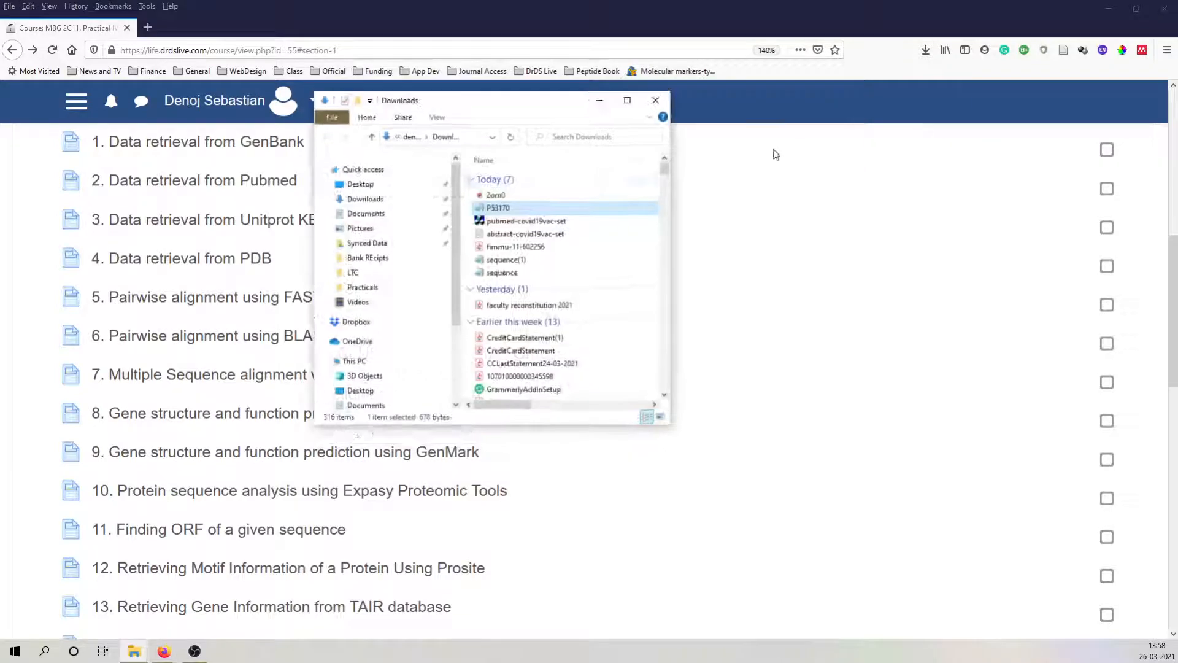
double_click(498, 208)
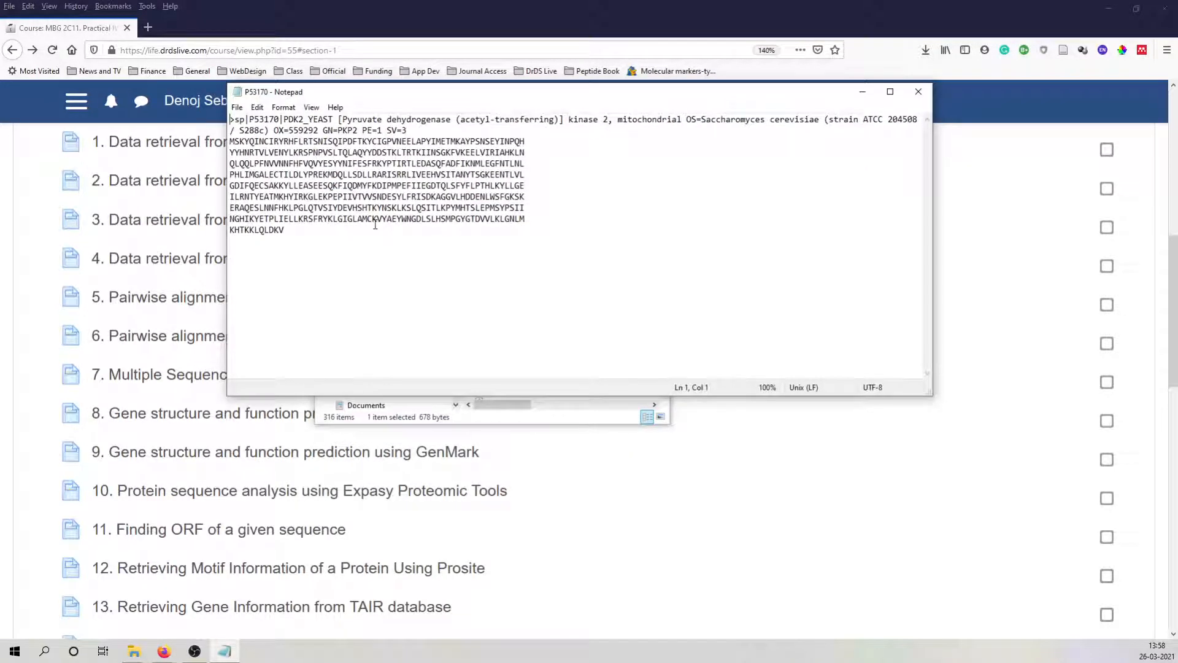
Copy the full amino acid sequence below the header line of P53170 and return to the course page in the browser.
click(288, 231)
drag(281, 231, 222, 143)
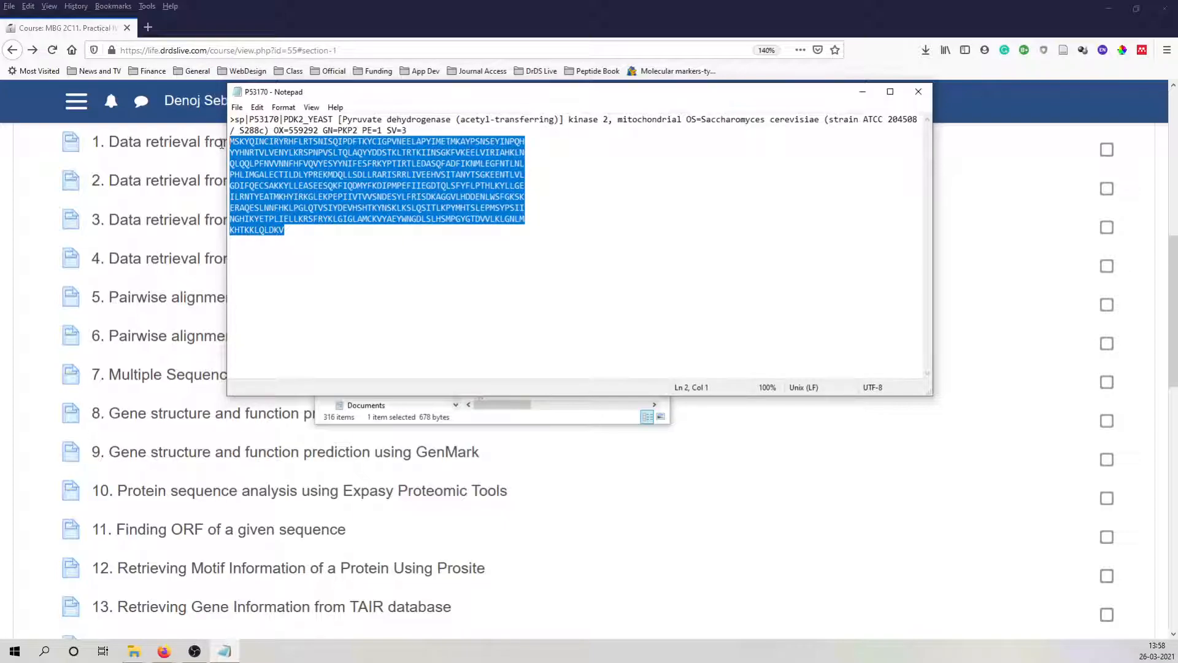
right_click(299, 165)
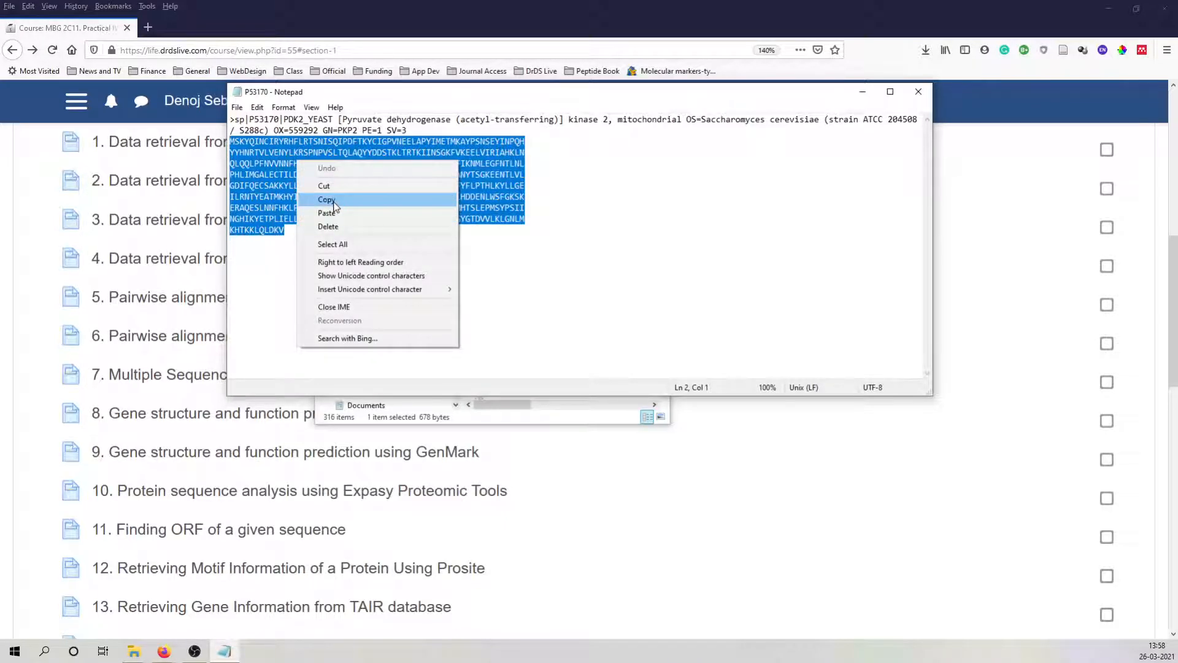
click(326, 200)
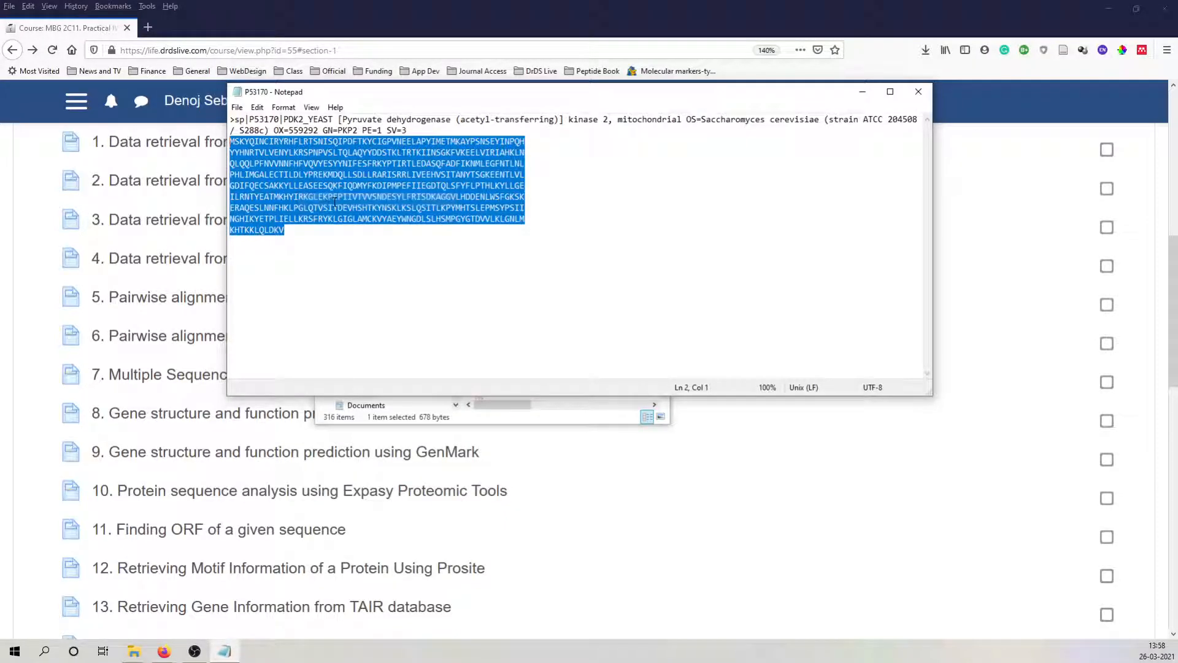
click(862, 92)
click(859, 212)
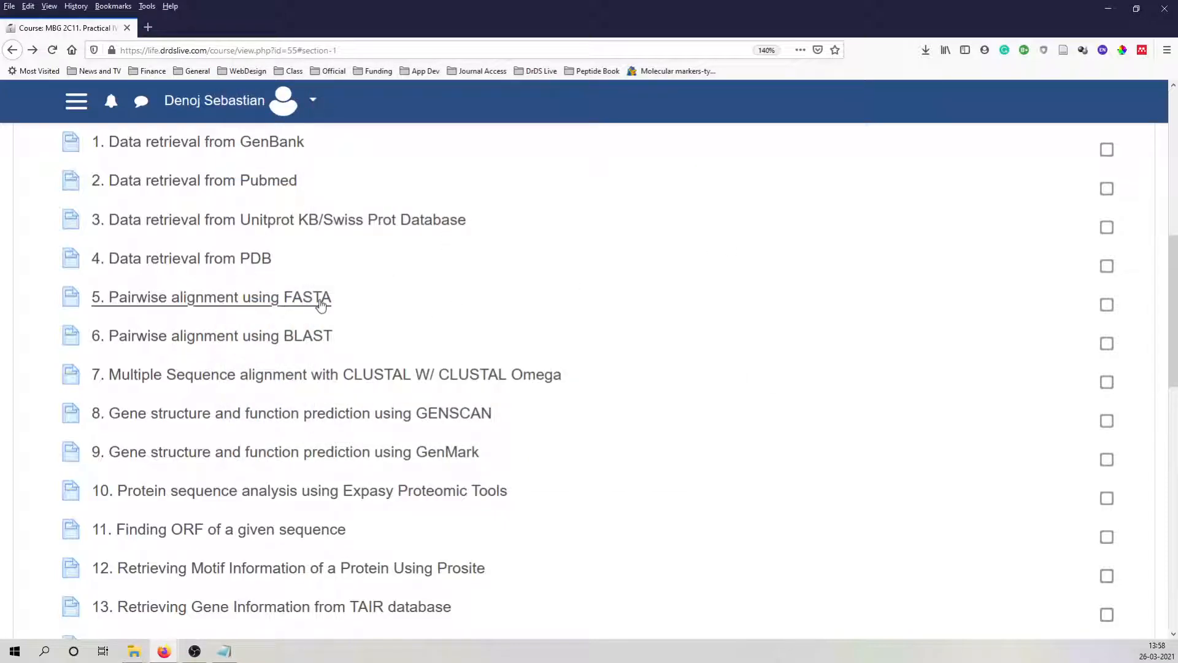
Open the practical "5. Pairwise alignment using FASTA" and open its EBI FASTA tool link in a separate browser tab.
click(164, 301)
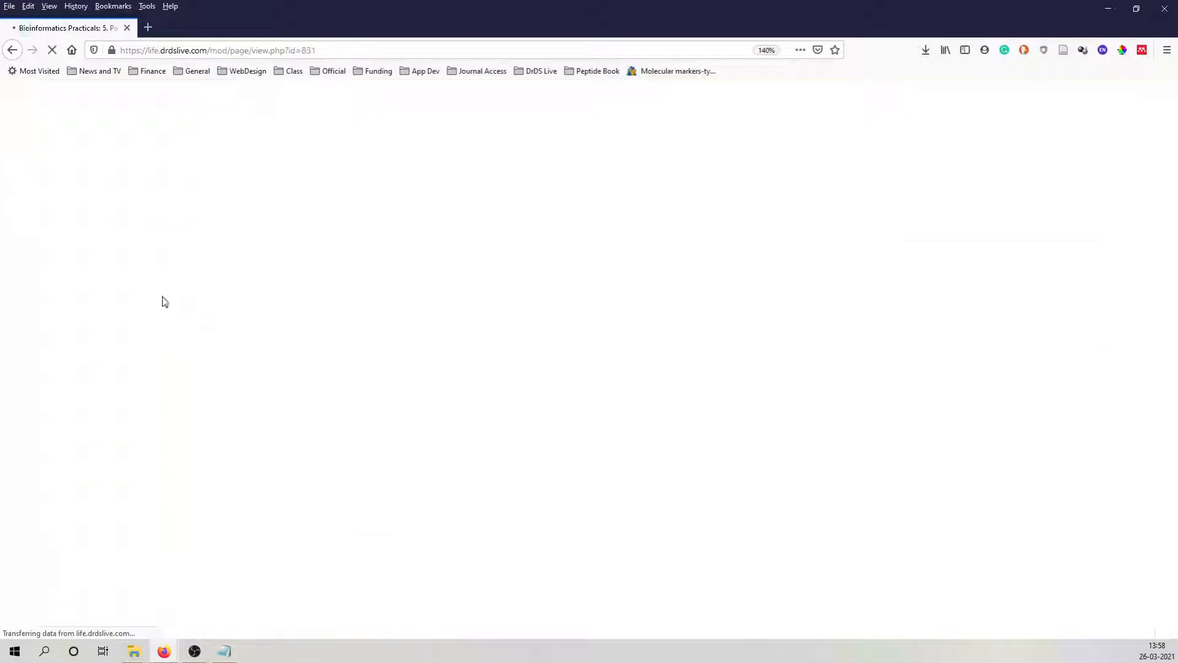
scroll(227, 323, down, 5)
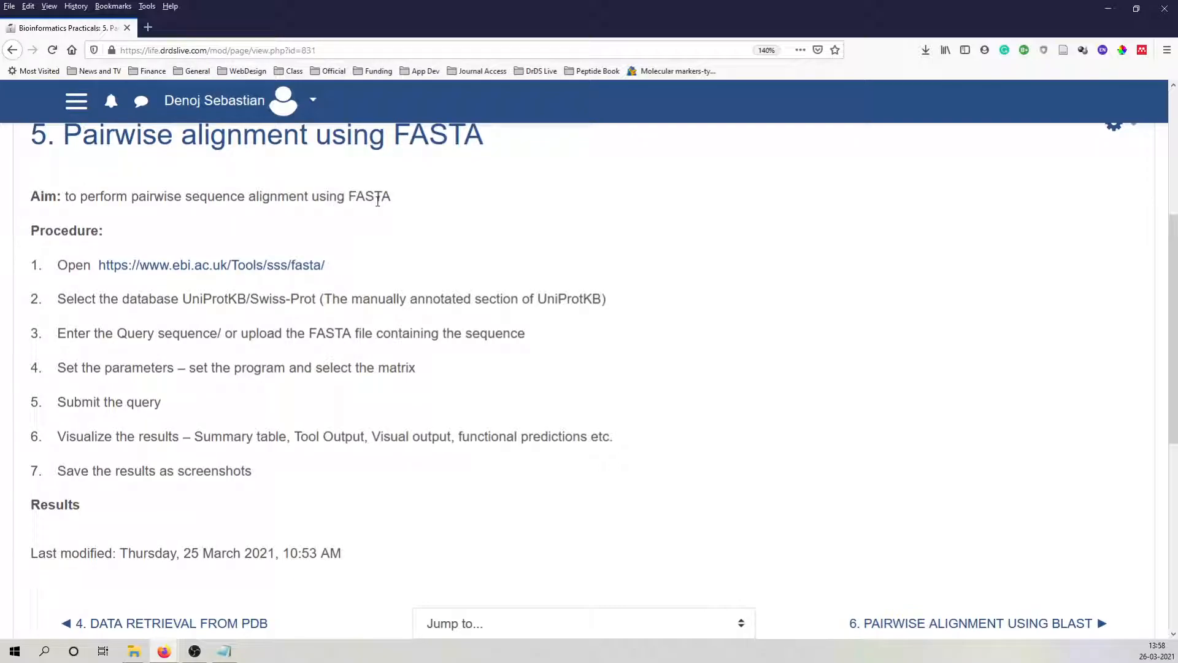
right_click(188, 268)
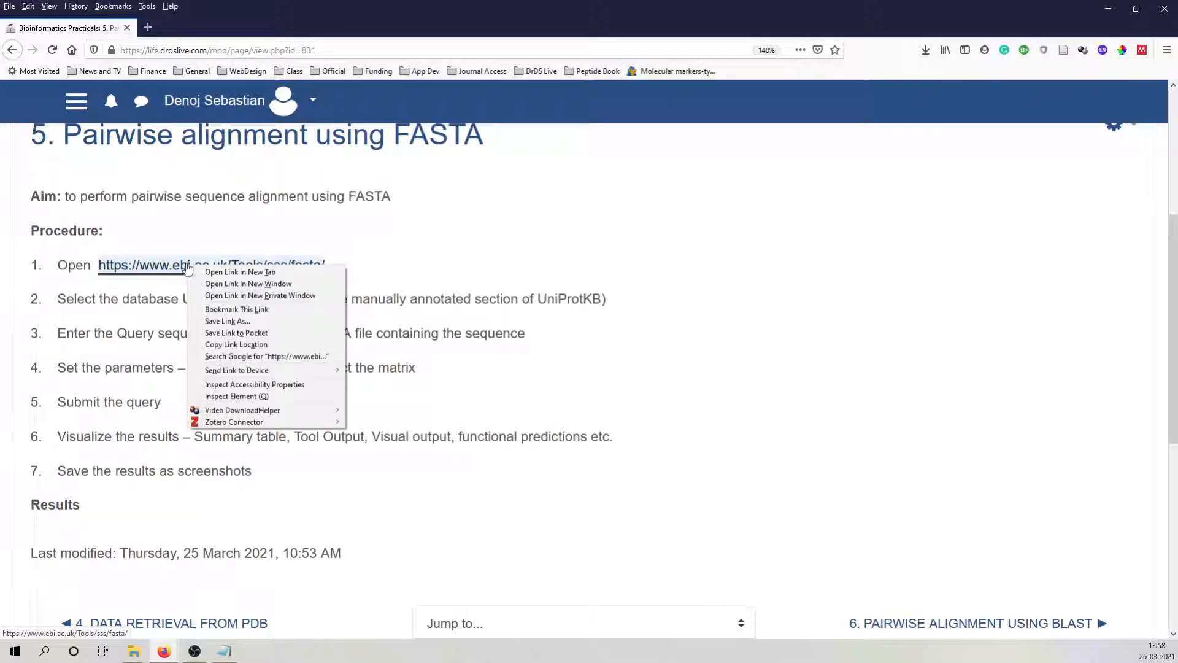
click(224, 276)
click(200, 28)
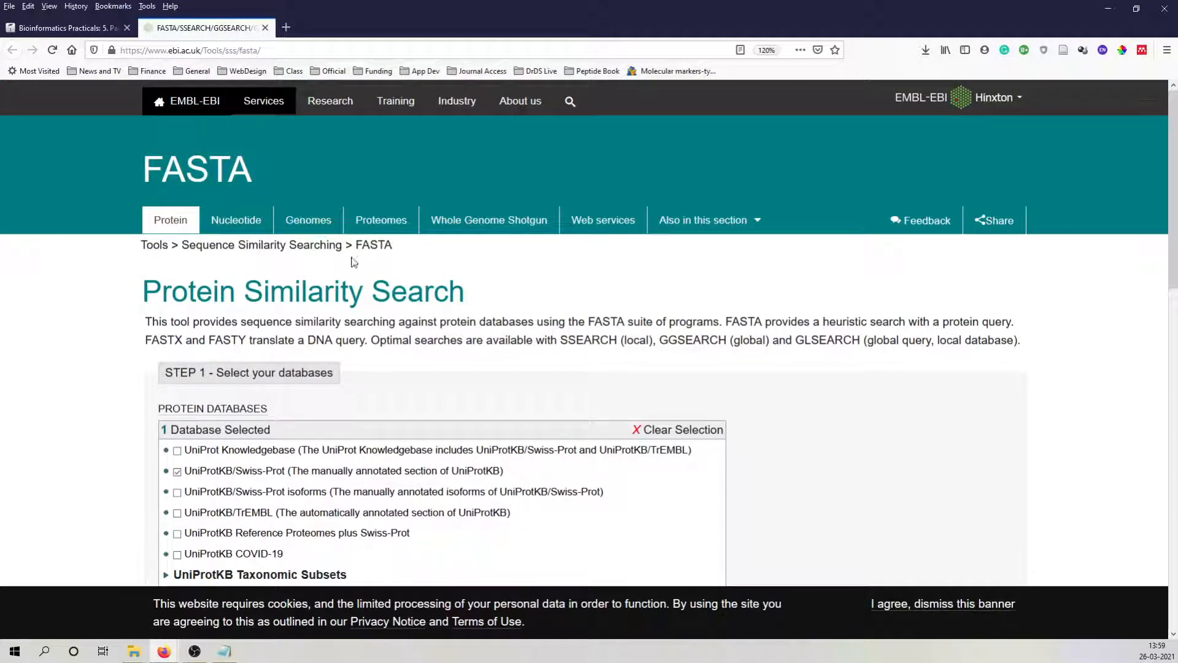
Review the query sequence and parameter instructions in the practical's procedure, and return to the FASTA search form.
click(73, 29)
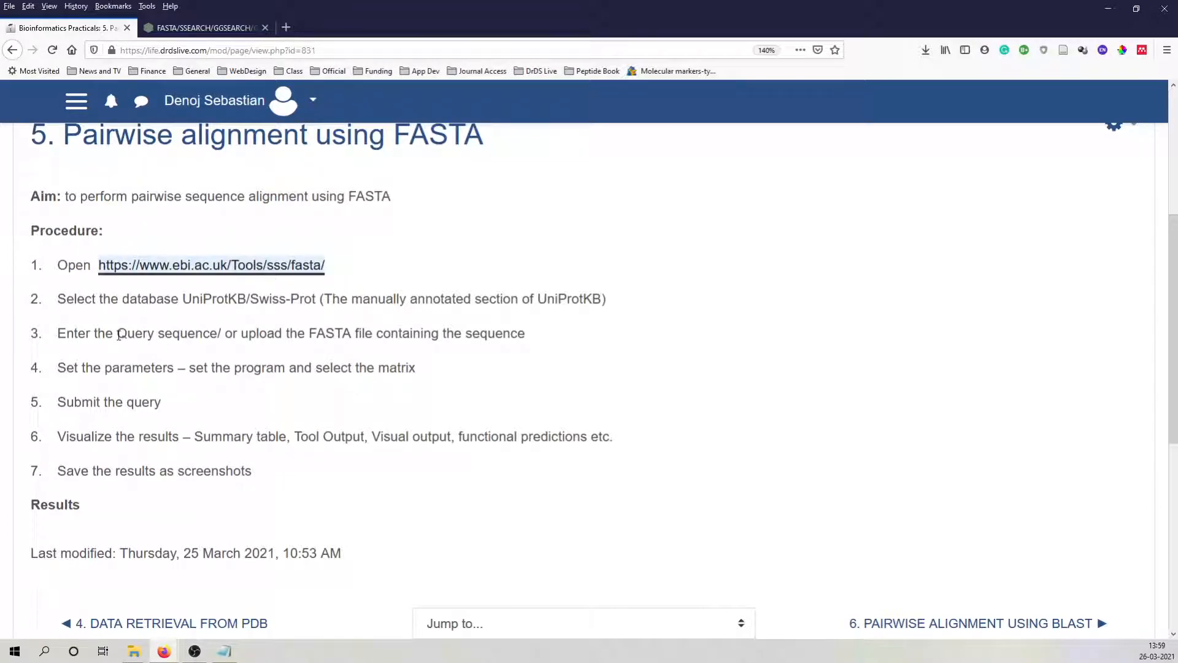
drag(117, 335, 520, 334)
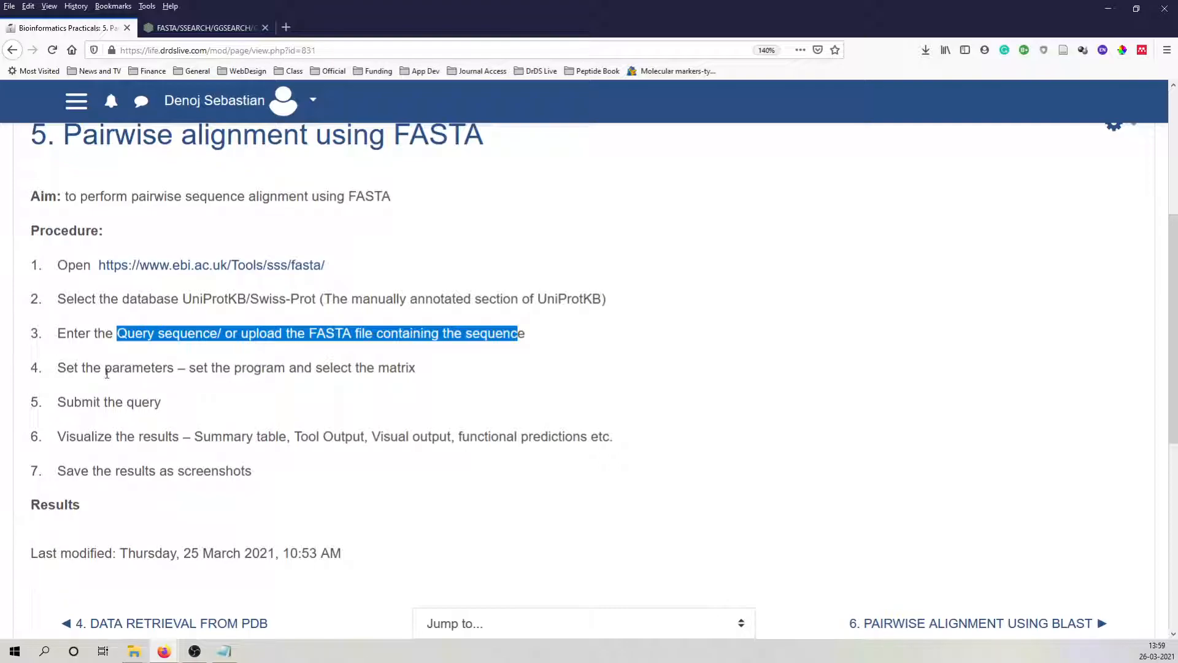
drag(106, 368, 431, 382)
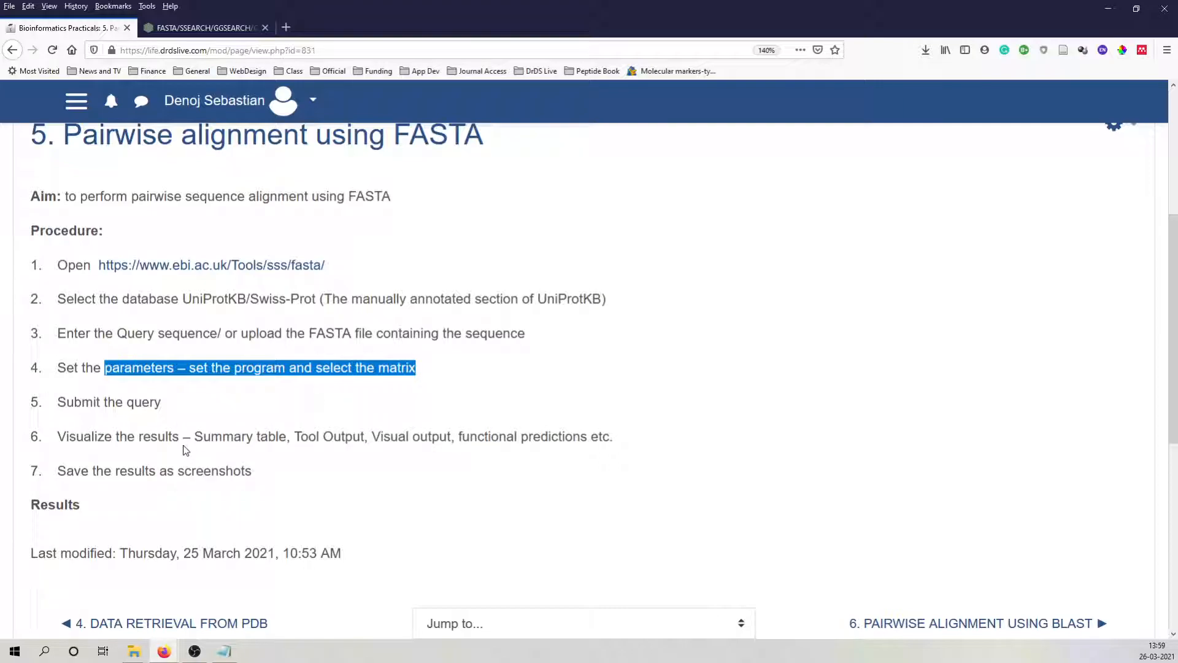
click(202, 28)
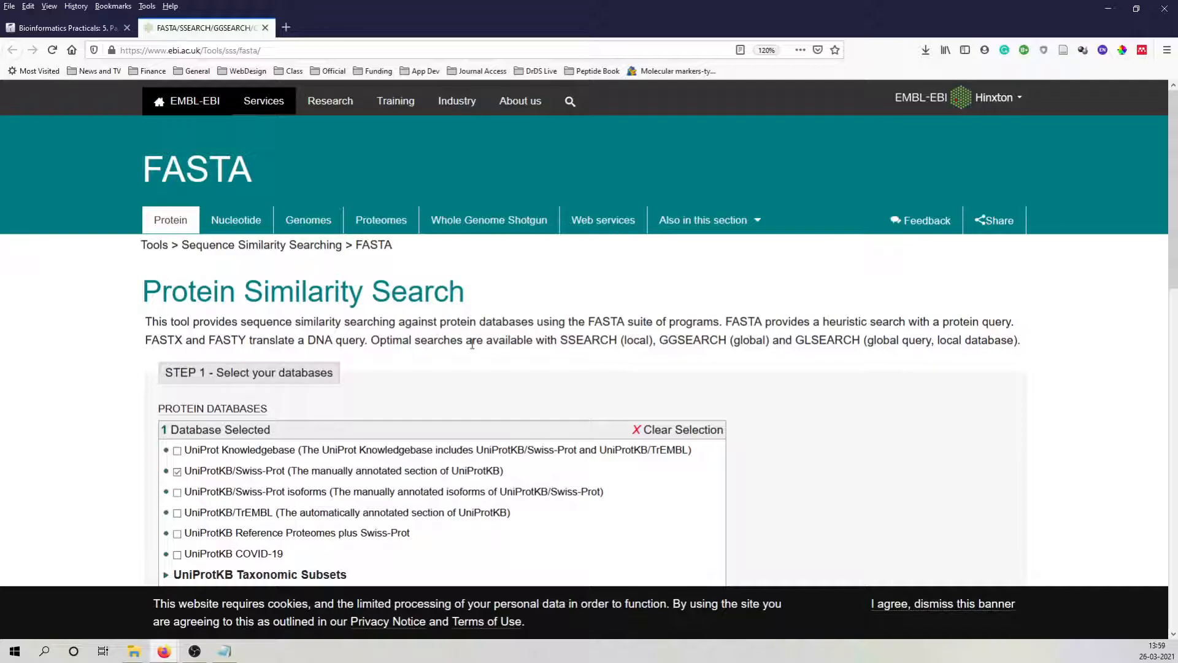
Set the input sequence type to PROTEIN in the sequence entry section of the FASTA form.
scroll(472, 345, down, 3)
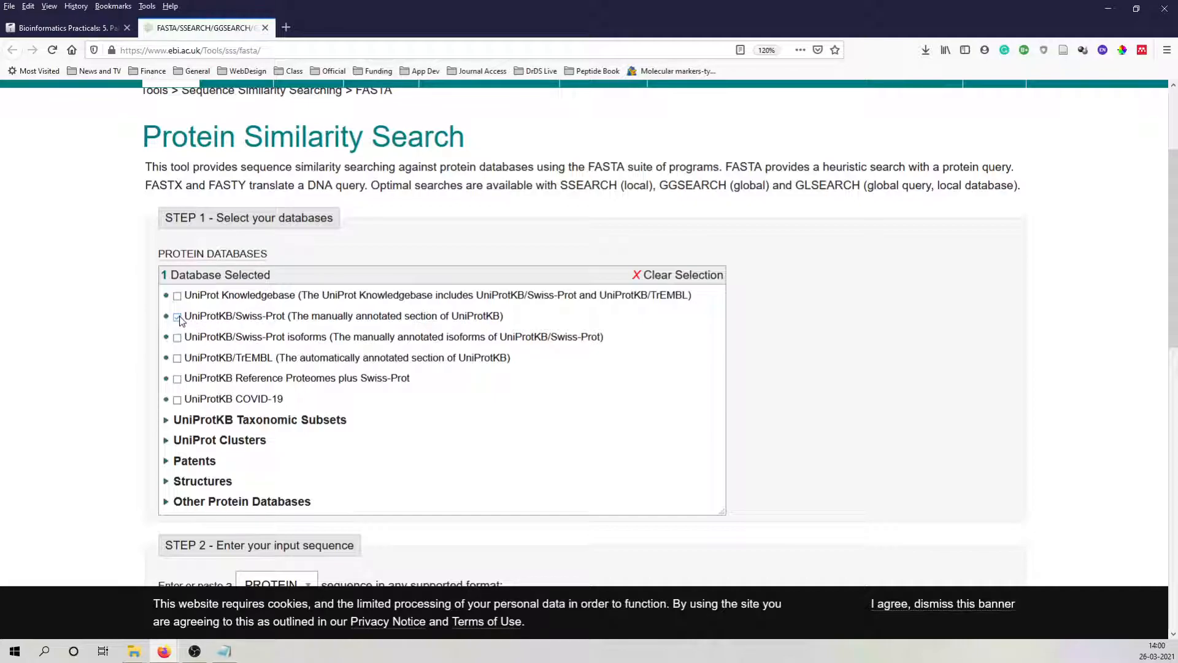
scroll(354, 320, down, 4)
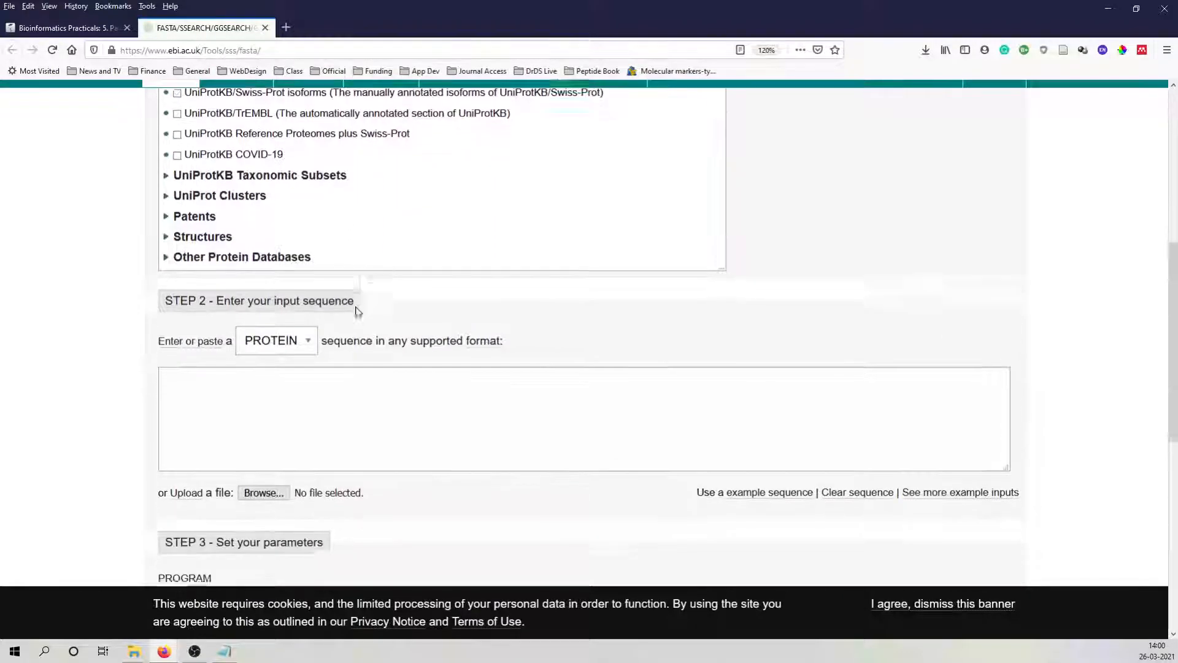
scroll(358, 311, down, 3)
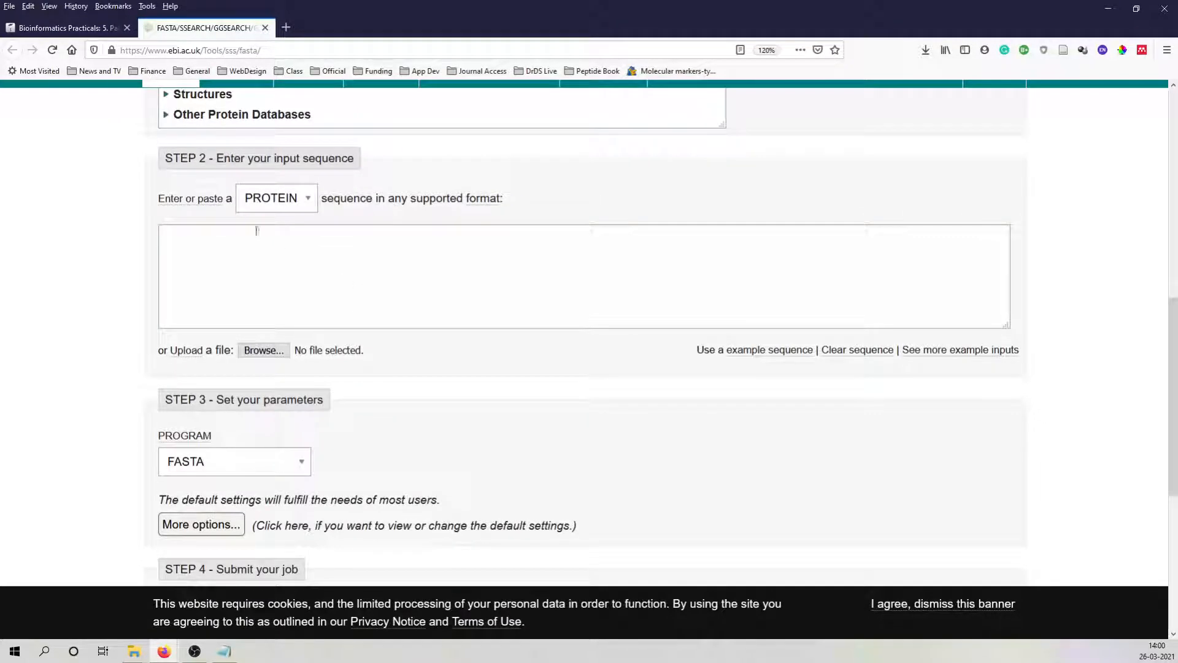
click(308, 199)
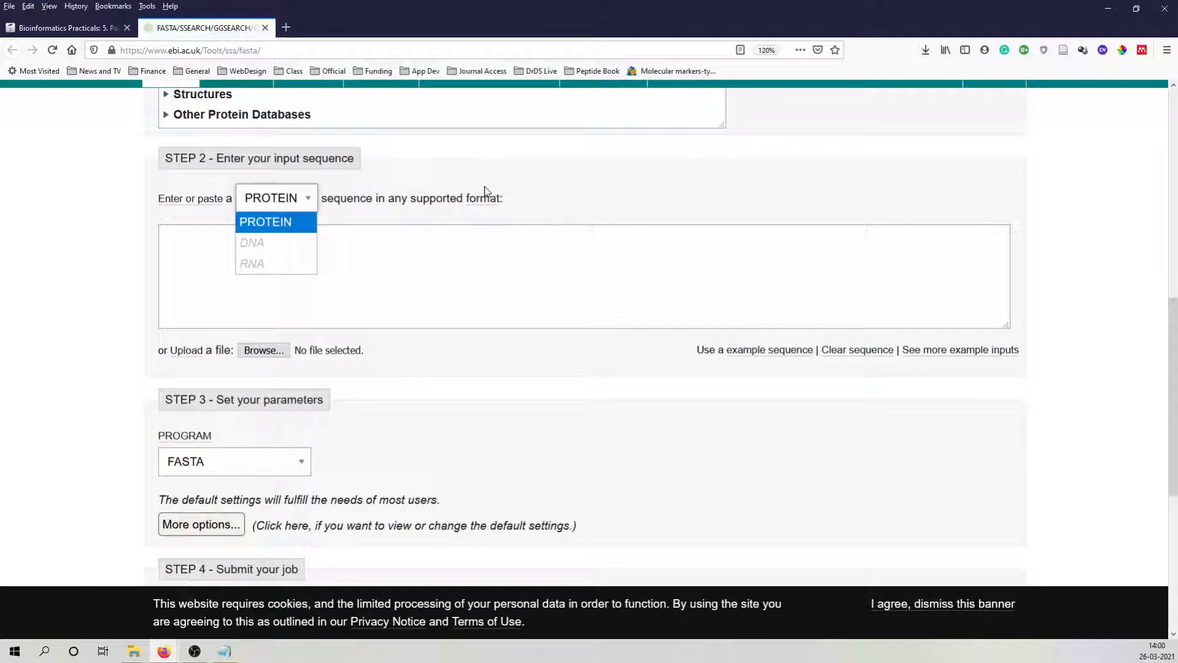
click(274, 226)
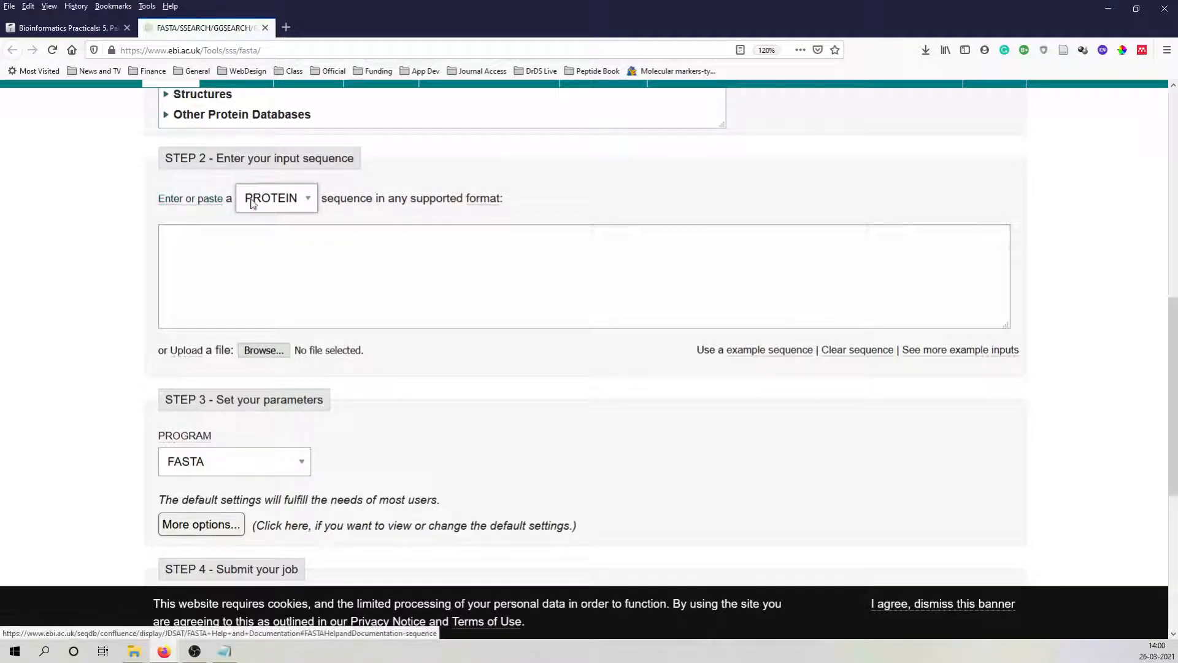
scroll(223, 255, down, 1)
scroll(223, 255, down, 3)
scroll(223, 260, up, 3)
Copy the selected amino acid sequence from the P53170 file in Notepad and paste it into the form's input sequence box.
click(198, 237)
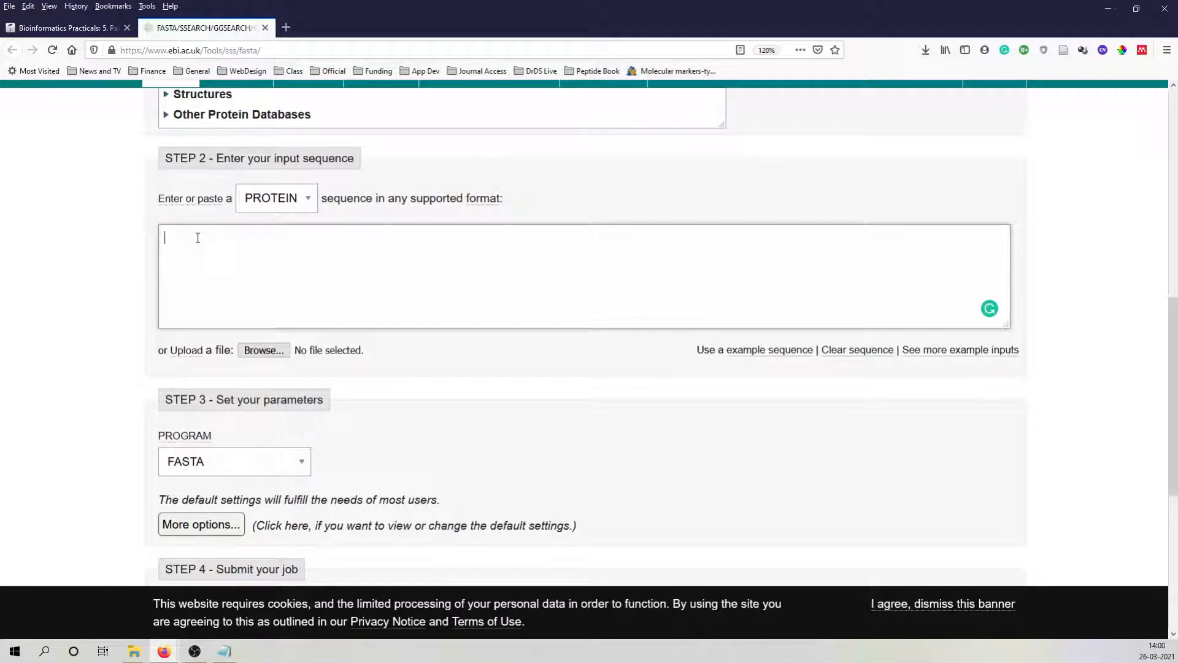
click(224, 651)
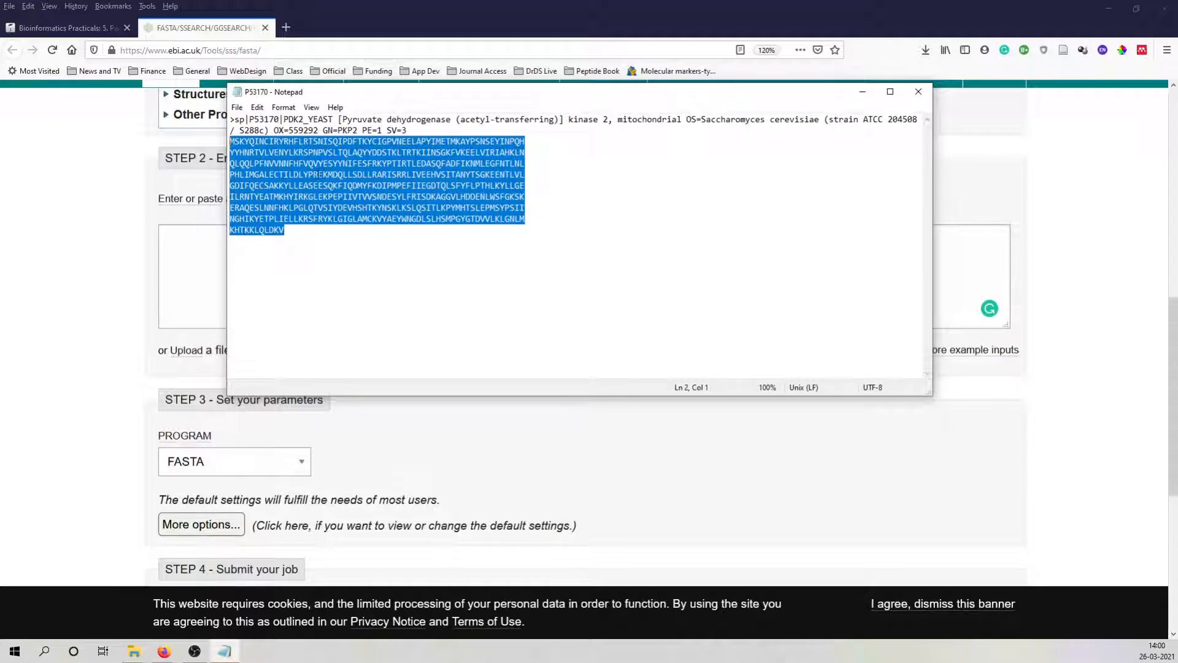
right_click(307, 158)
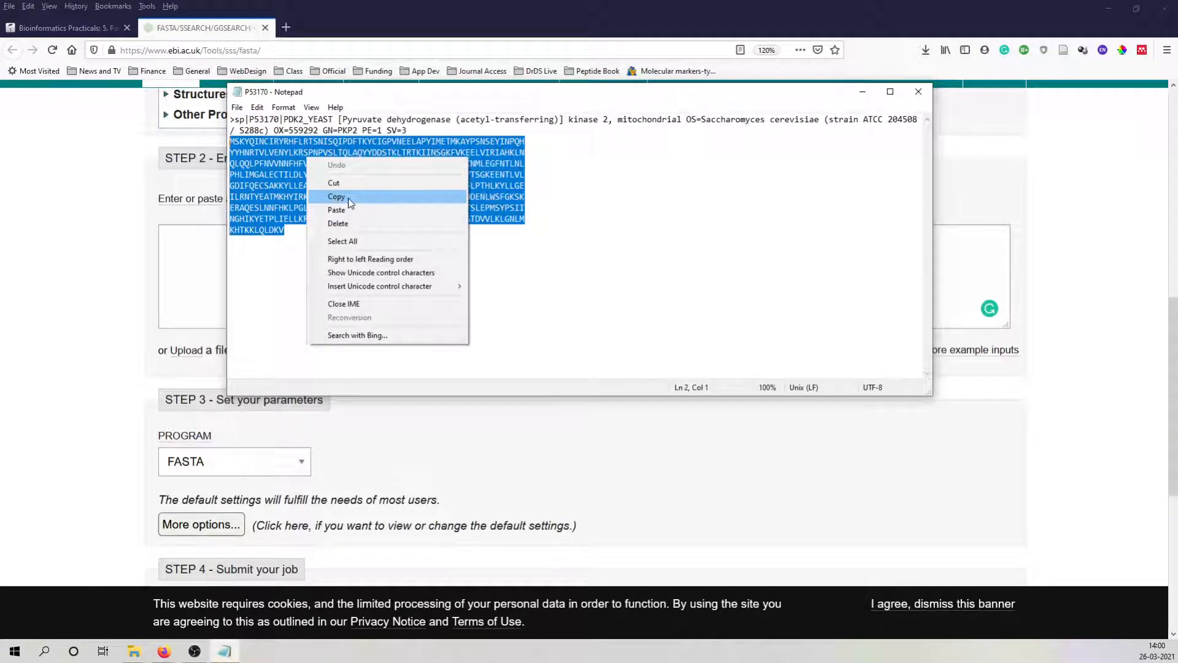
click(348, 197)
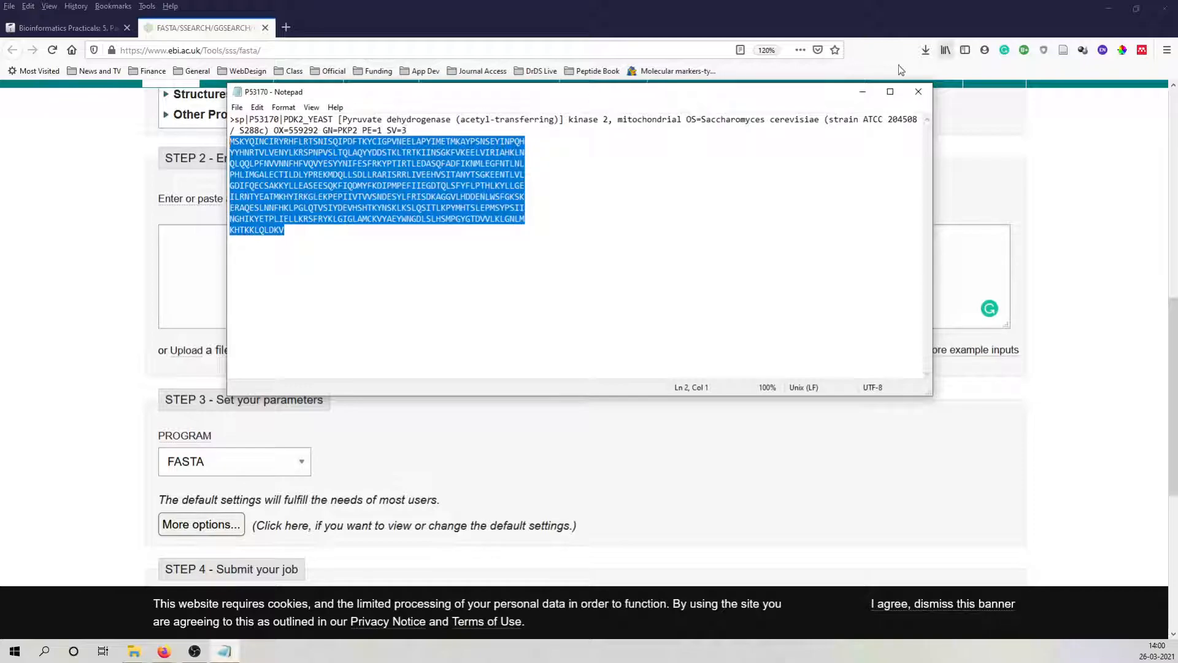
click(863, 92)
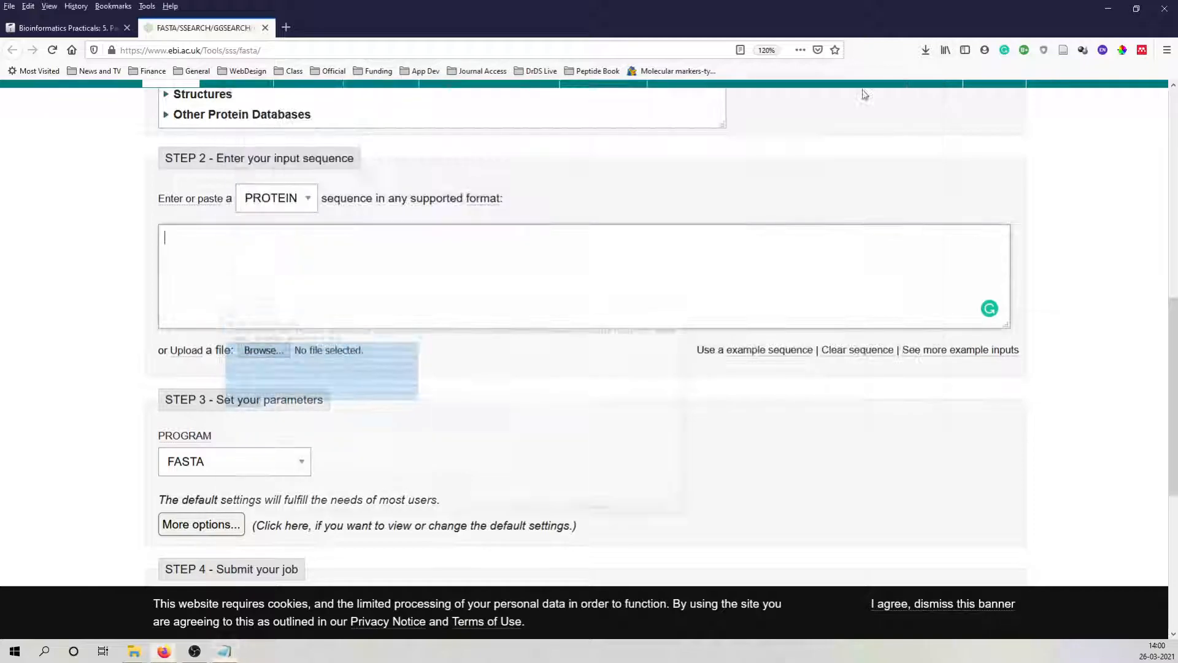
right_click(203, 241)
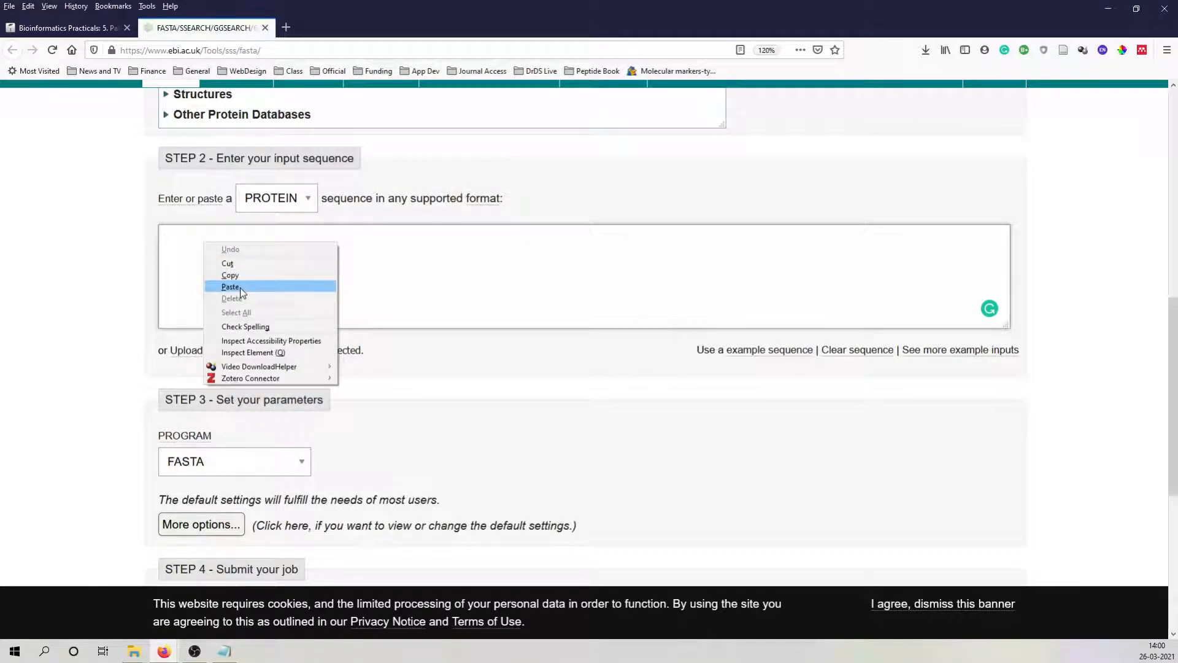
click(241, 290)
scroll(601, 279, up, 1)
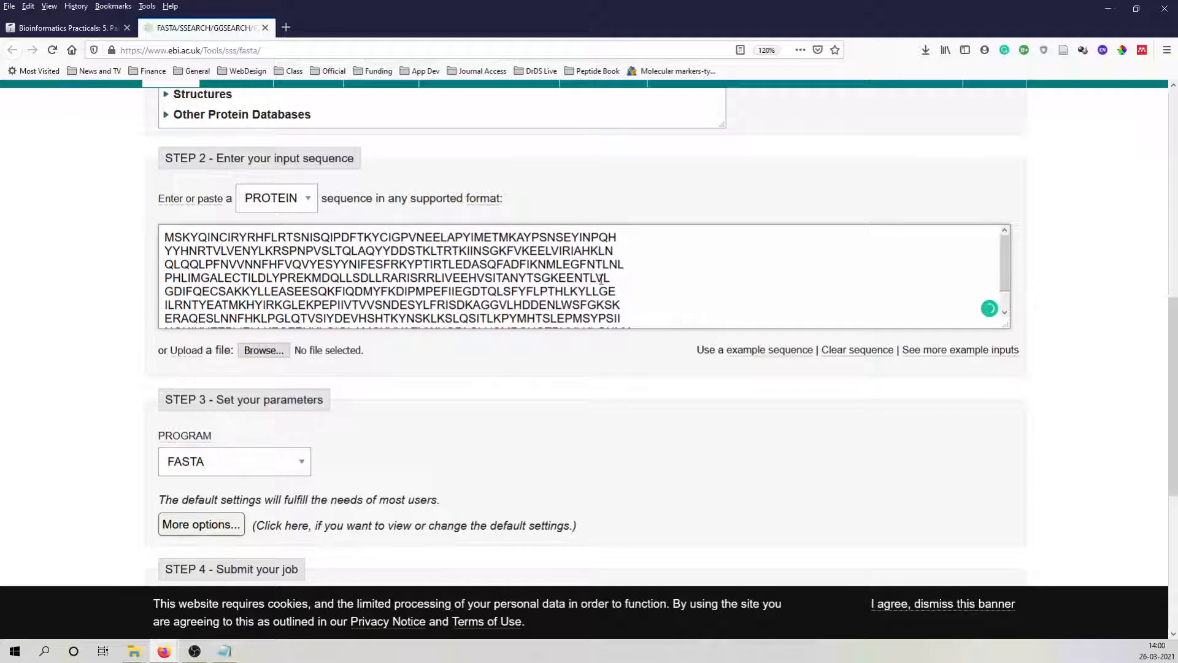
scroll(600, 279, down, 1)
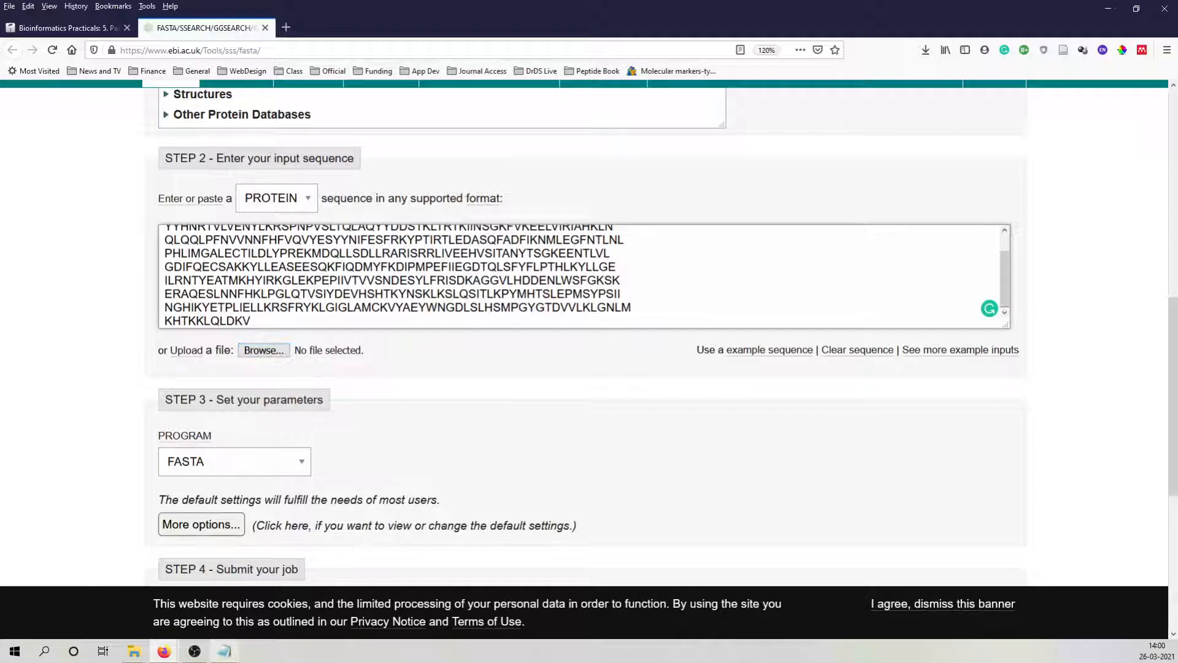
click(224, 651)
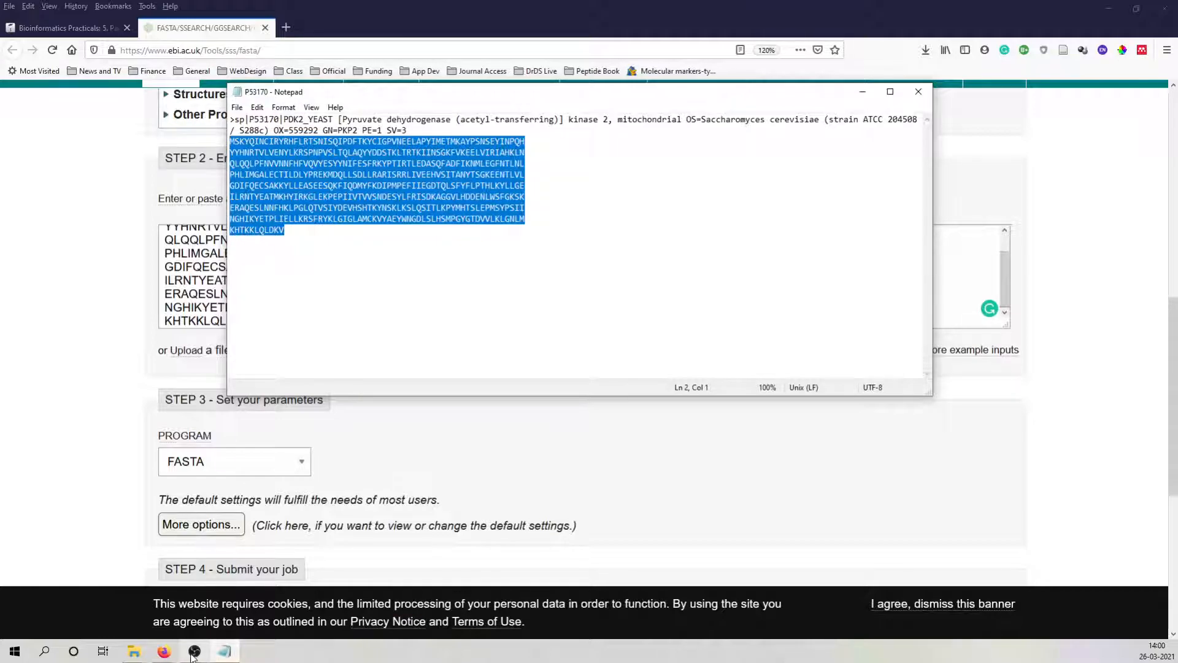
click(434, 439)
click(264, 351)
scroll(52, 110, up, 4)
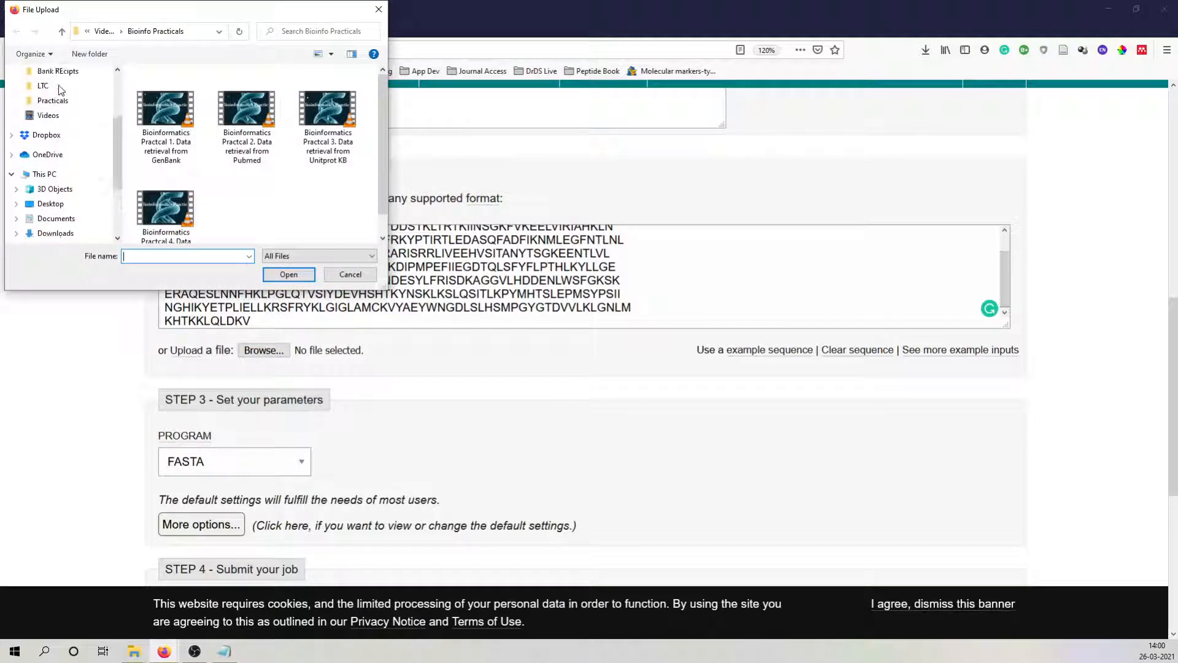
click(54, 86)
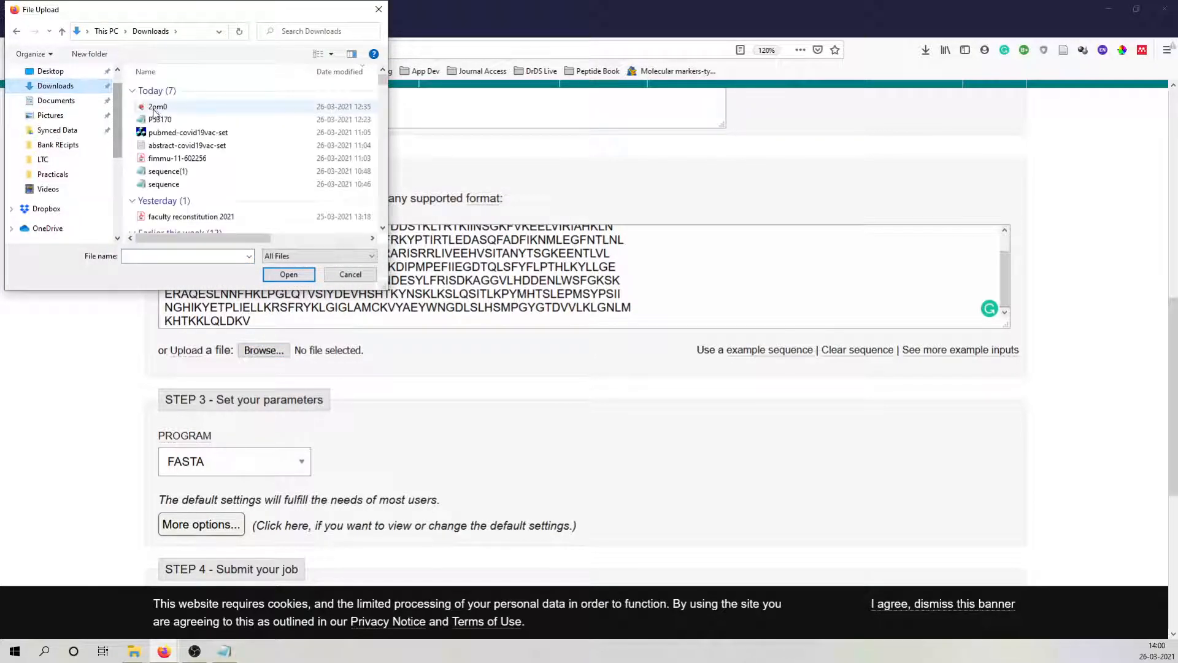
click(161, 120)
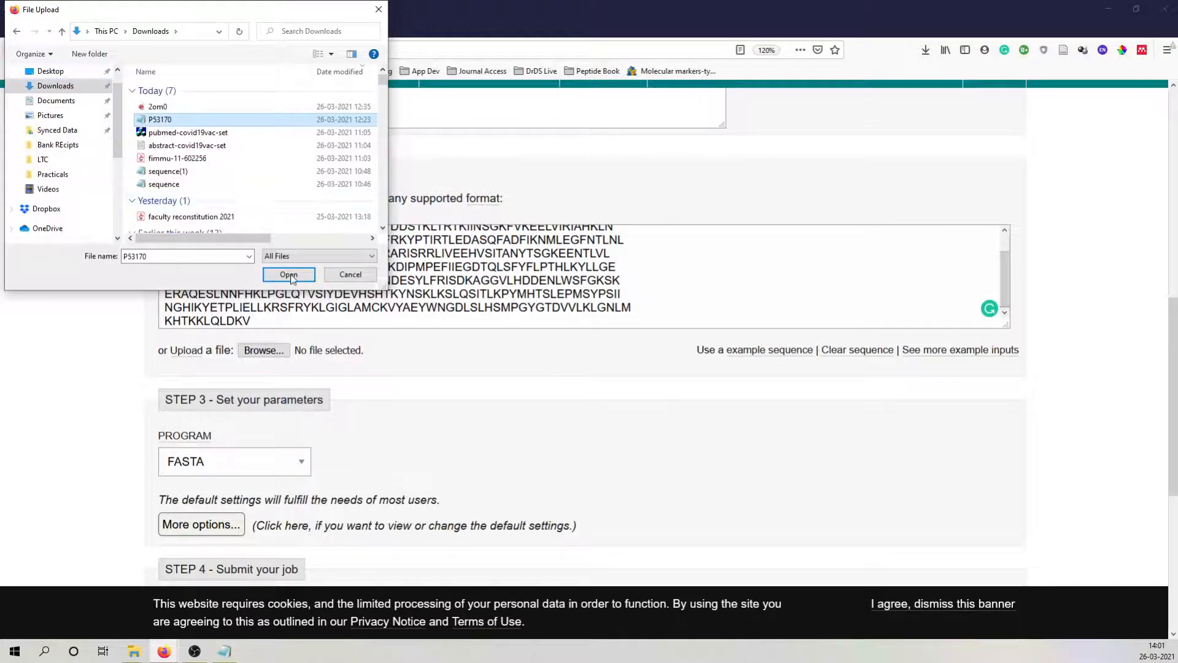
click(349, 274)
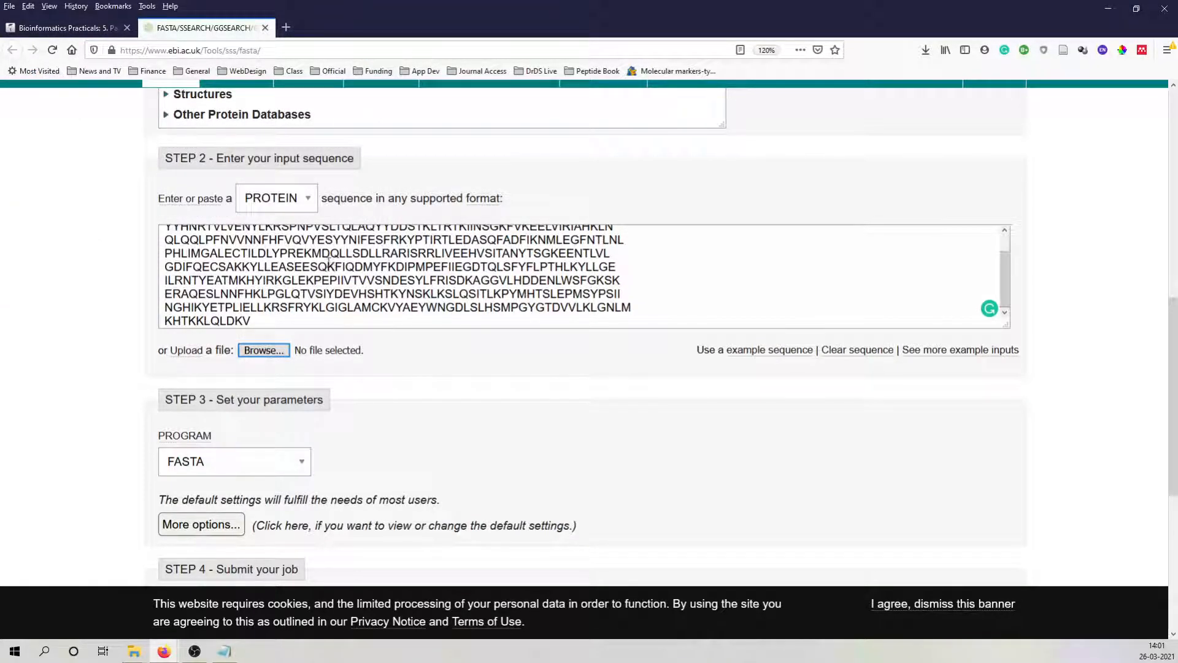
Check the available search programs in the parameters section and keep FASTA selected.
scroll(256, 357, down, 1)
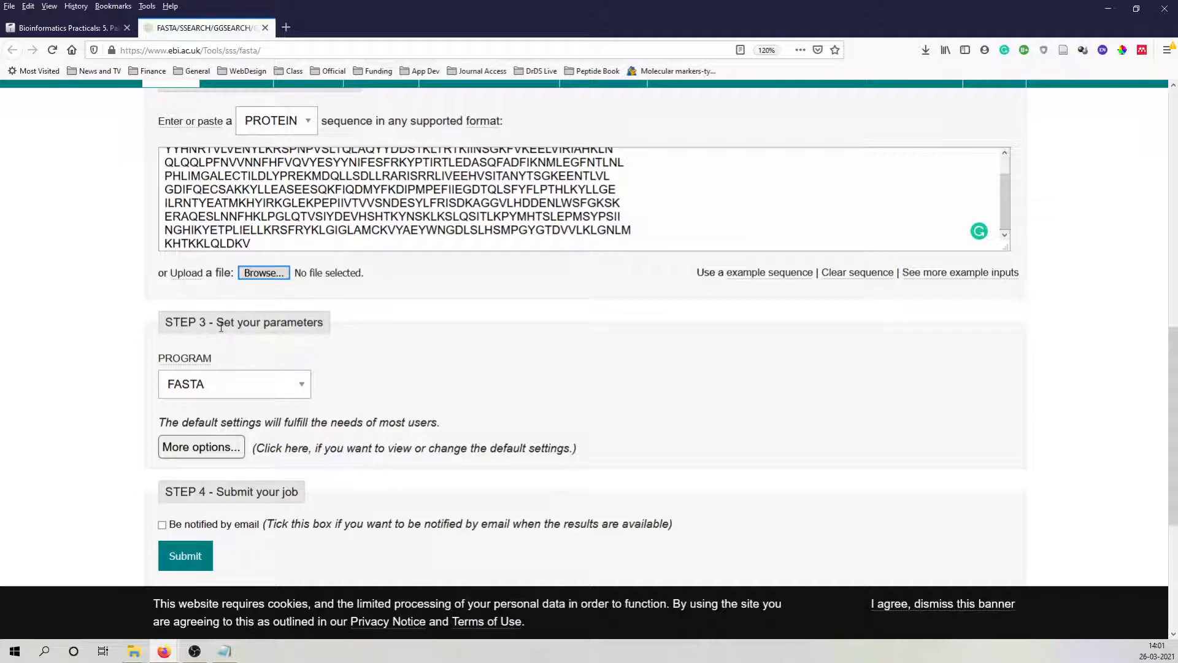
scroll(232, 344, down, 2)
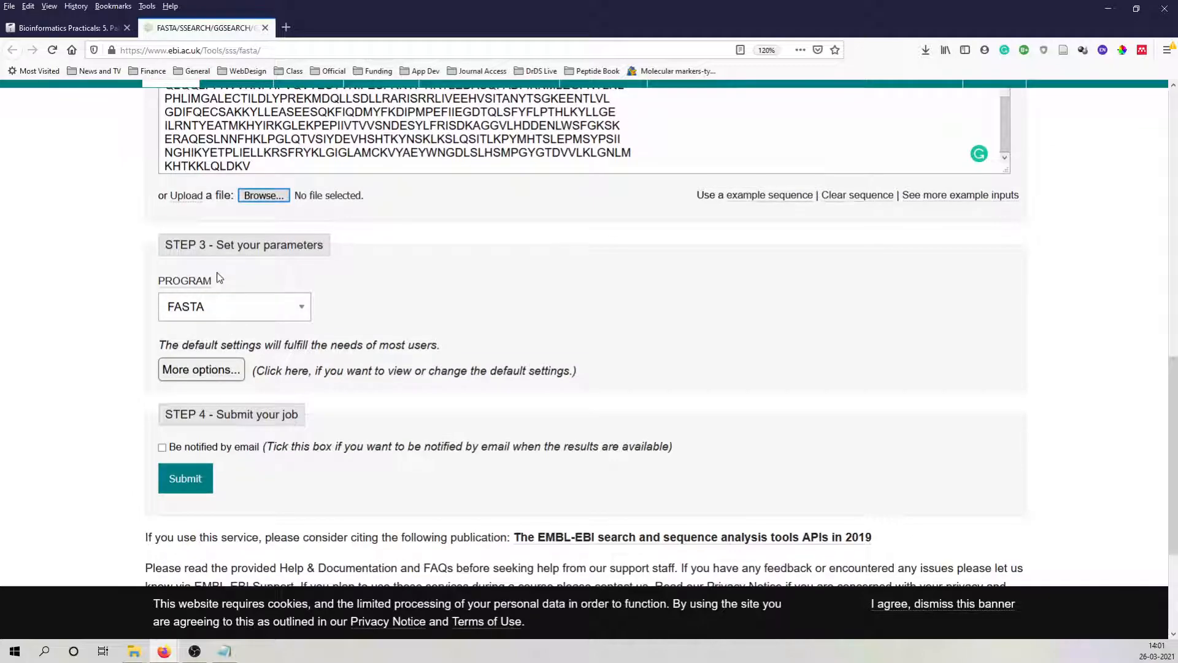
click(300, 308)
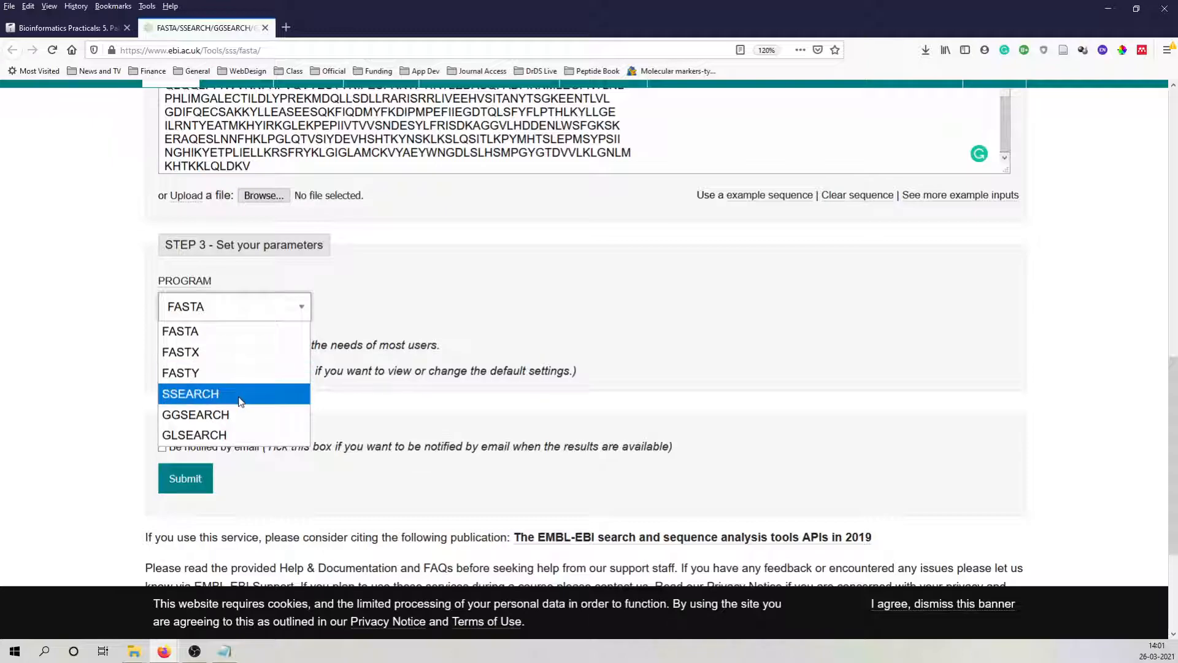
click(378, 292)
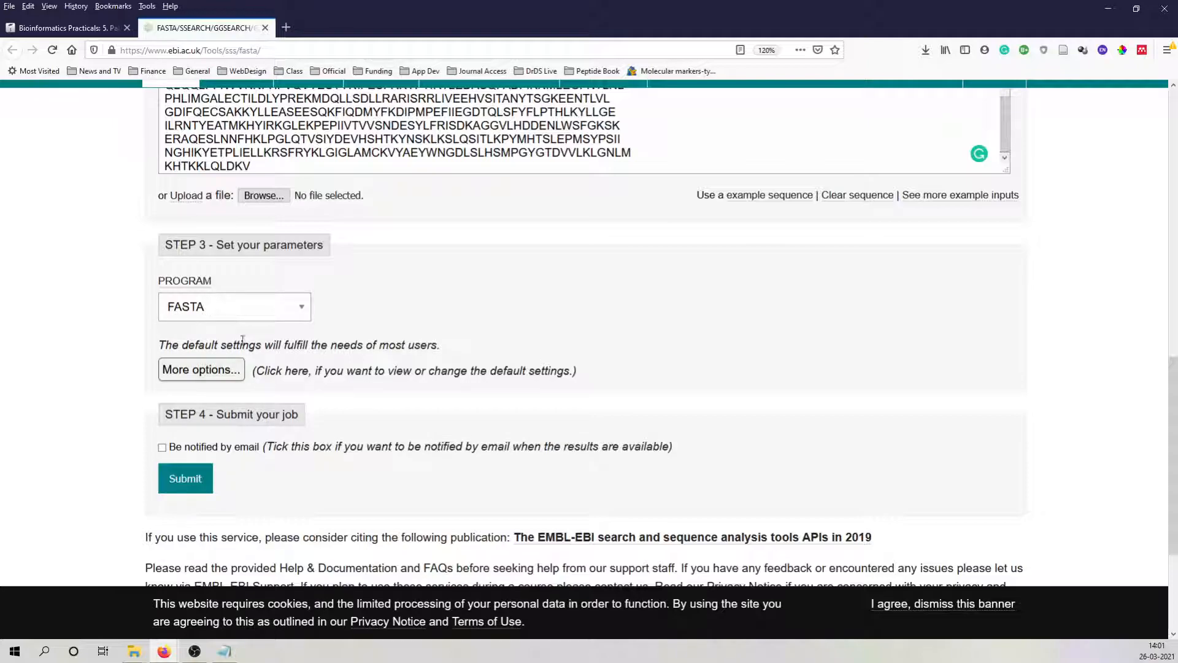
scroll(235, 368, down, 2)
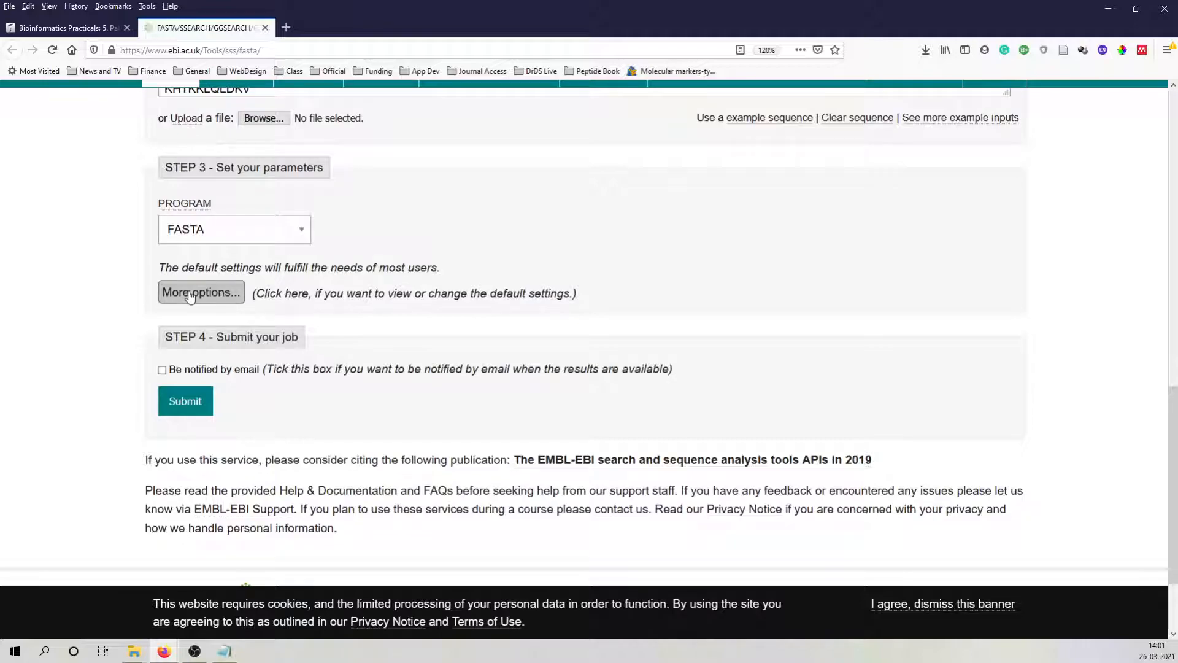
Expand the additional search parameters and review the matrix and gap extend choices, keeping BLOSUM50 and -2.
click(191, 294)
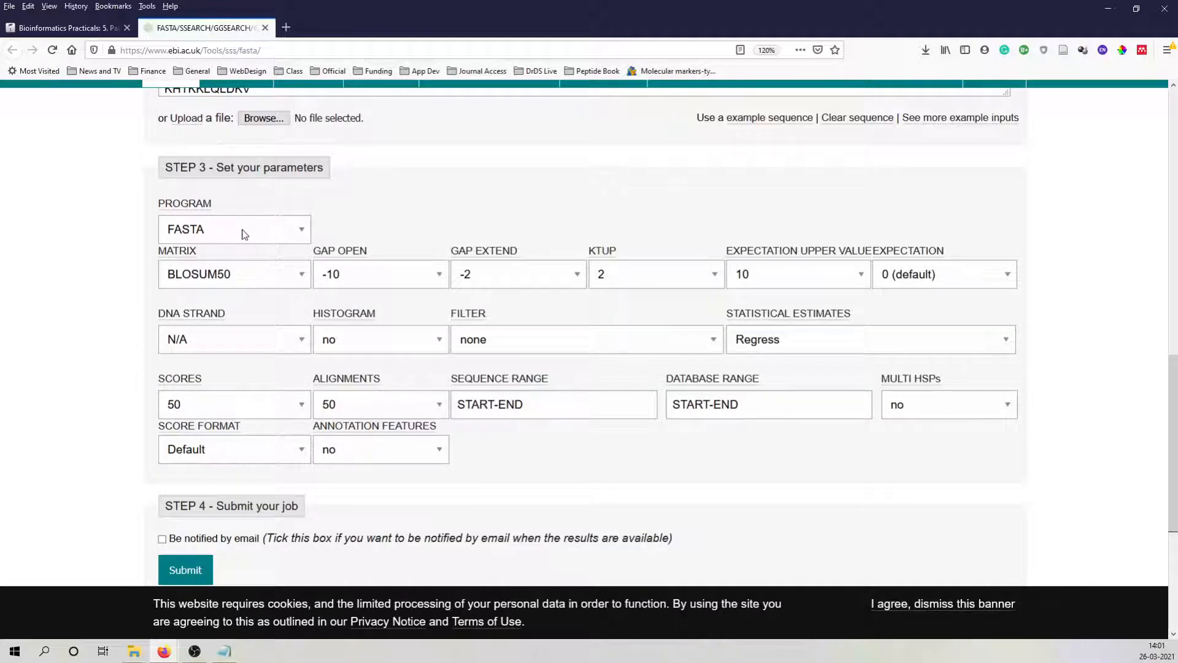
click(303, 277)
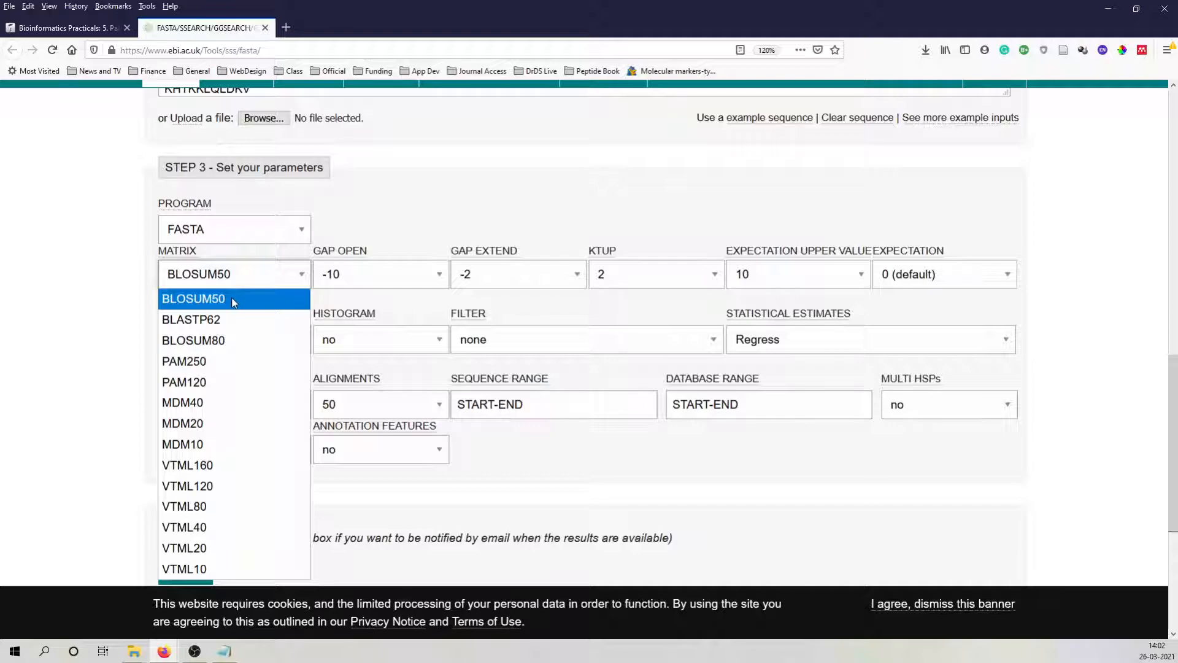
click(412, 204)
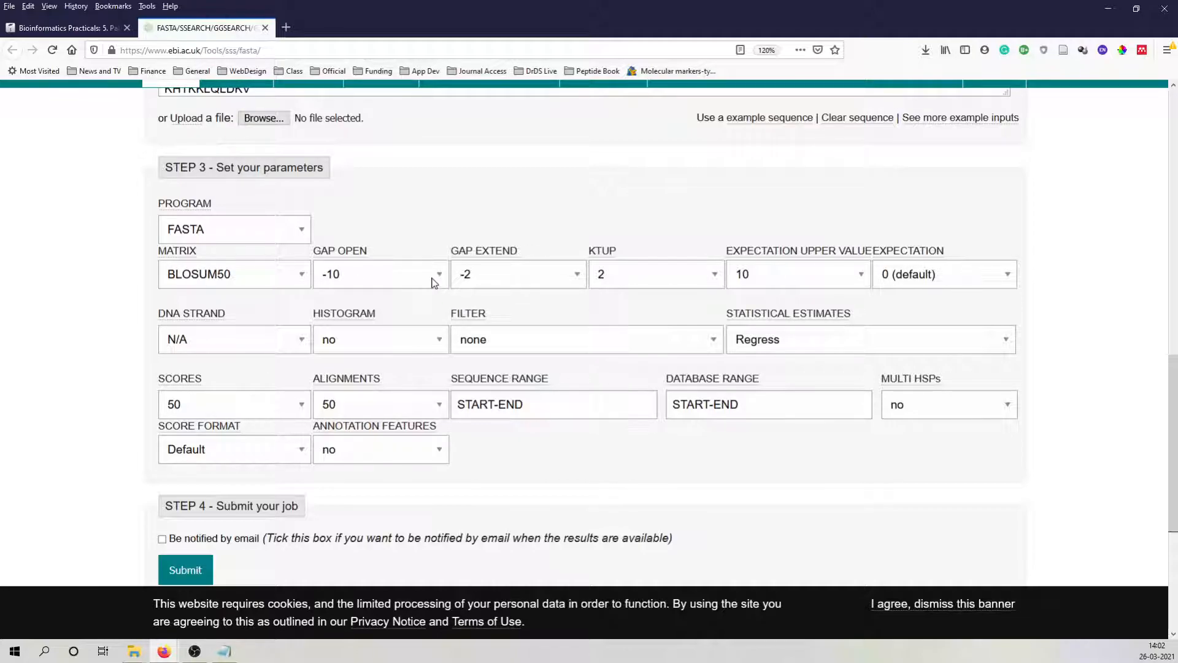
click(518, 277)
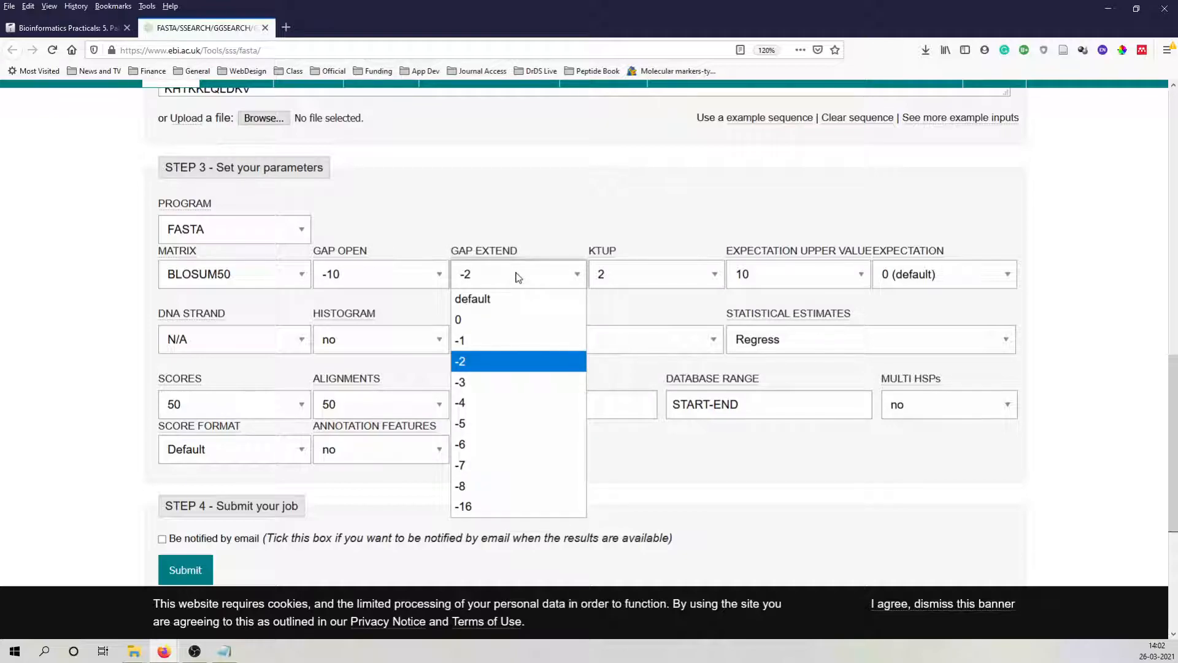
click(540, 220)
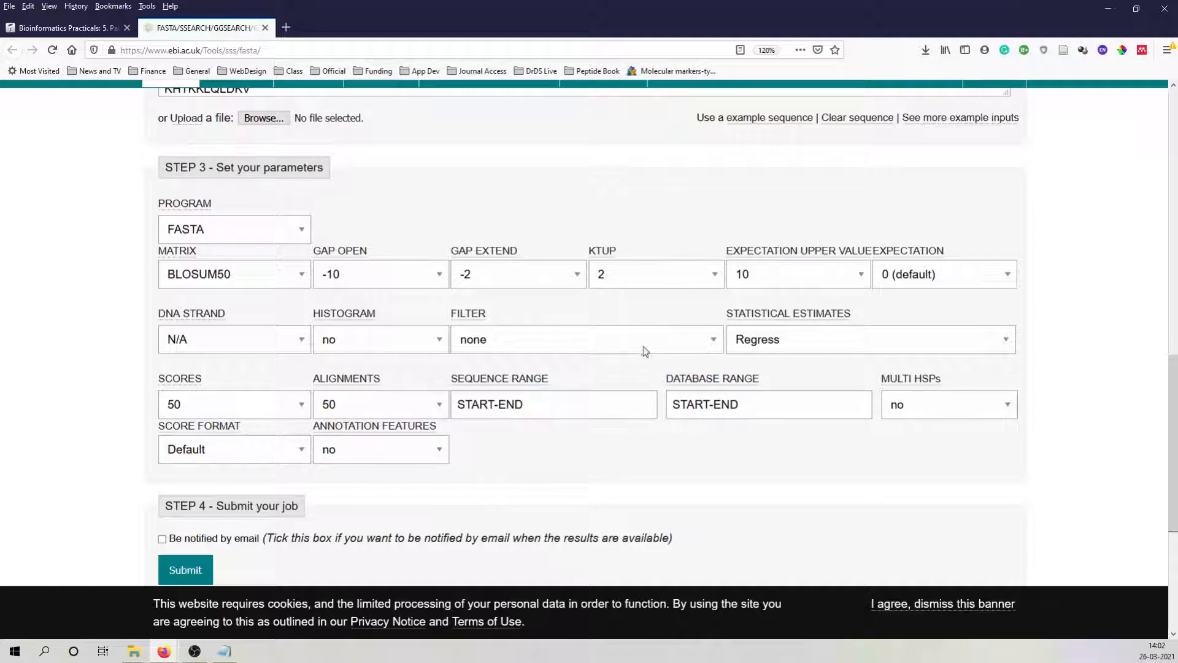
Submit the FASTA job with the default parameters and wait for its results page.
scroll(468, 389, down, 2)
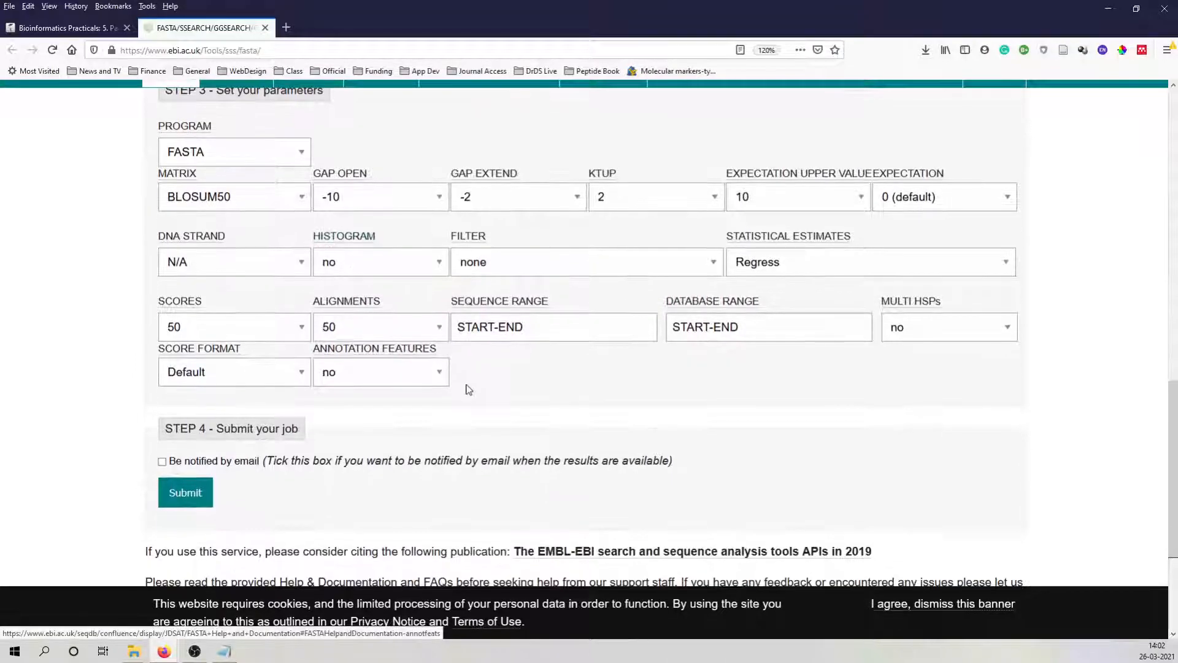
click(186, 499)
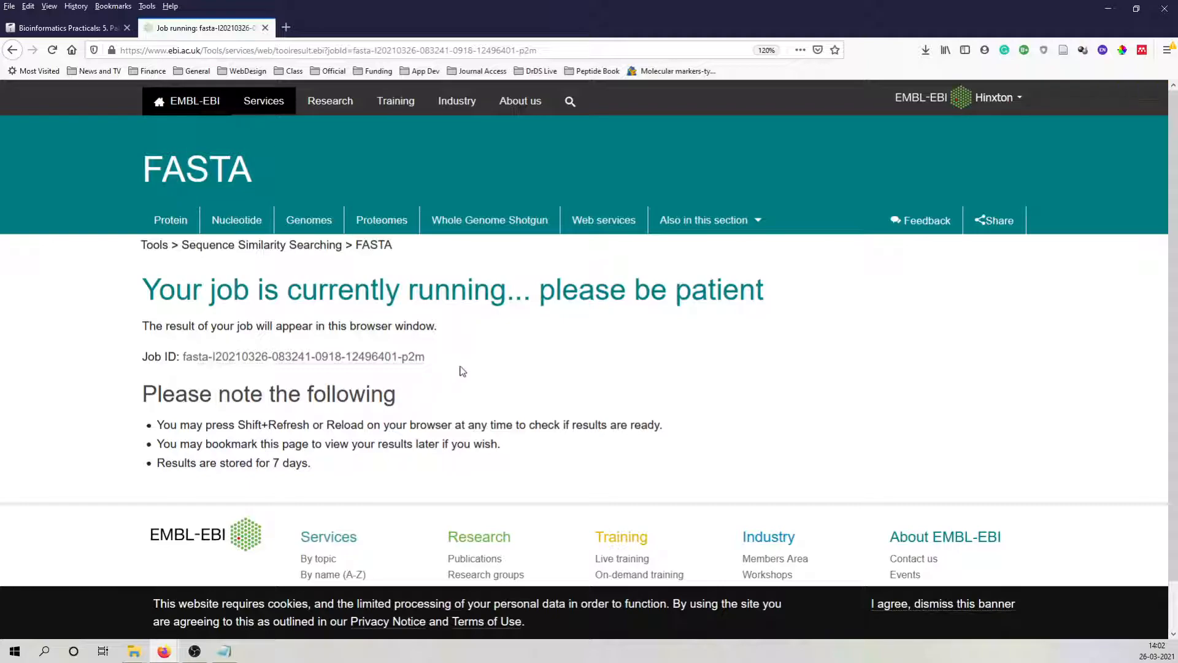
scroll(479, 356, down, 1)
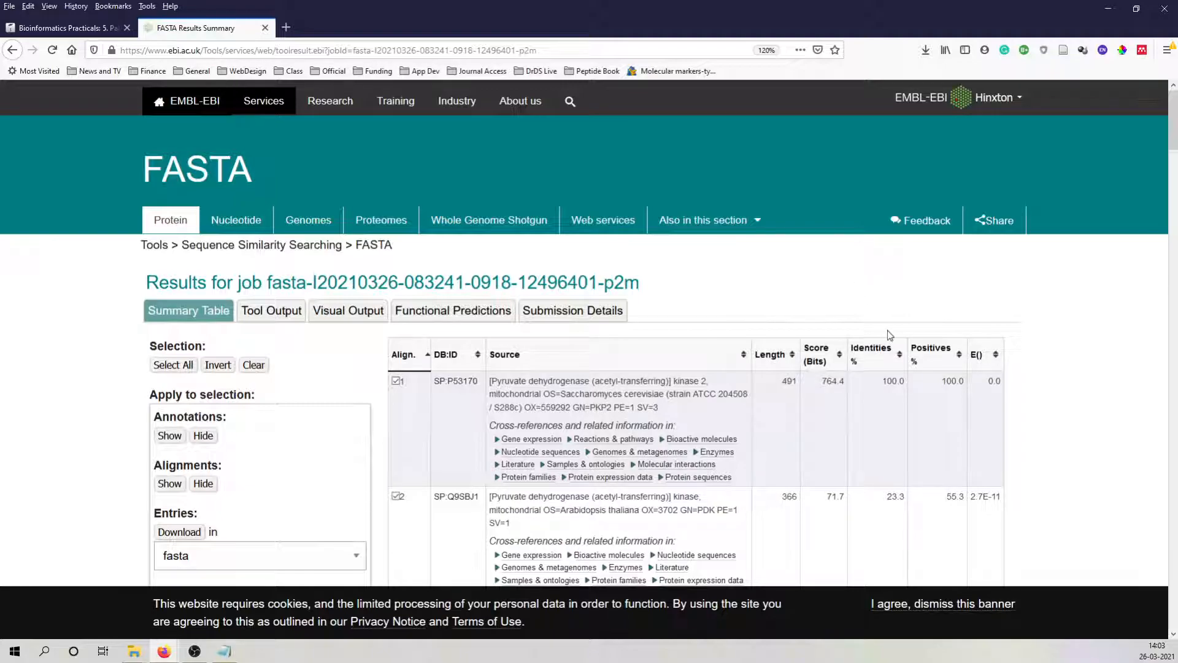
Examine the summary table's hits, including the sequence length of the P53170 entry.
scroll(1004, 310, down, 2)
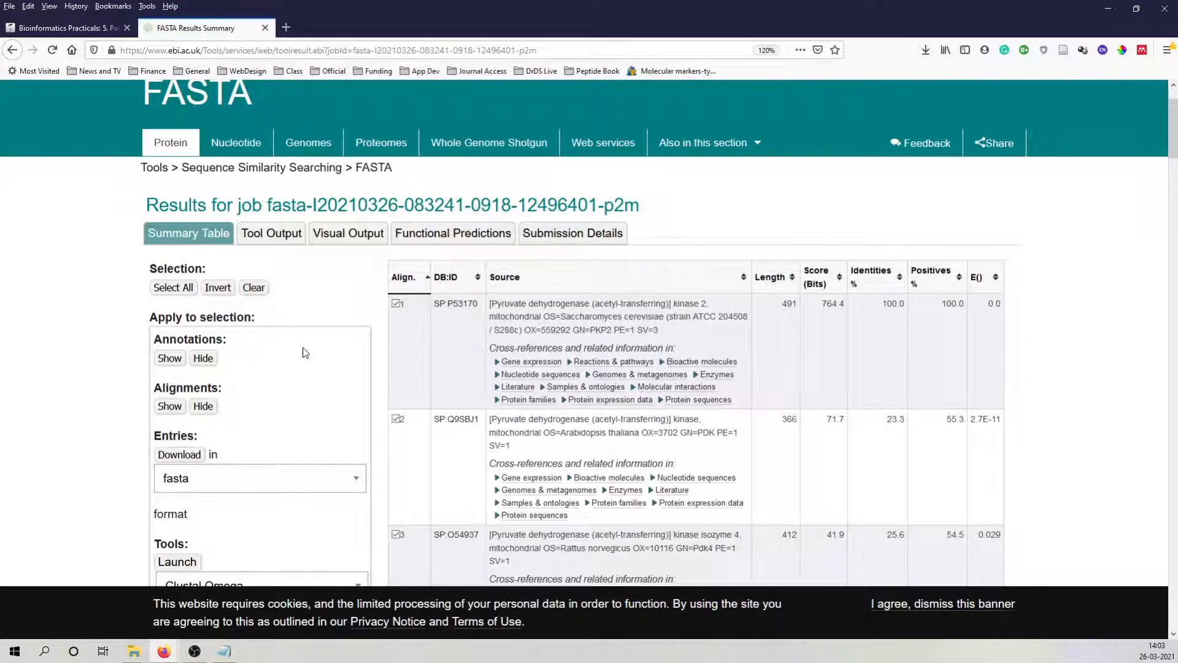
scroll(526, 313, down, 2)
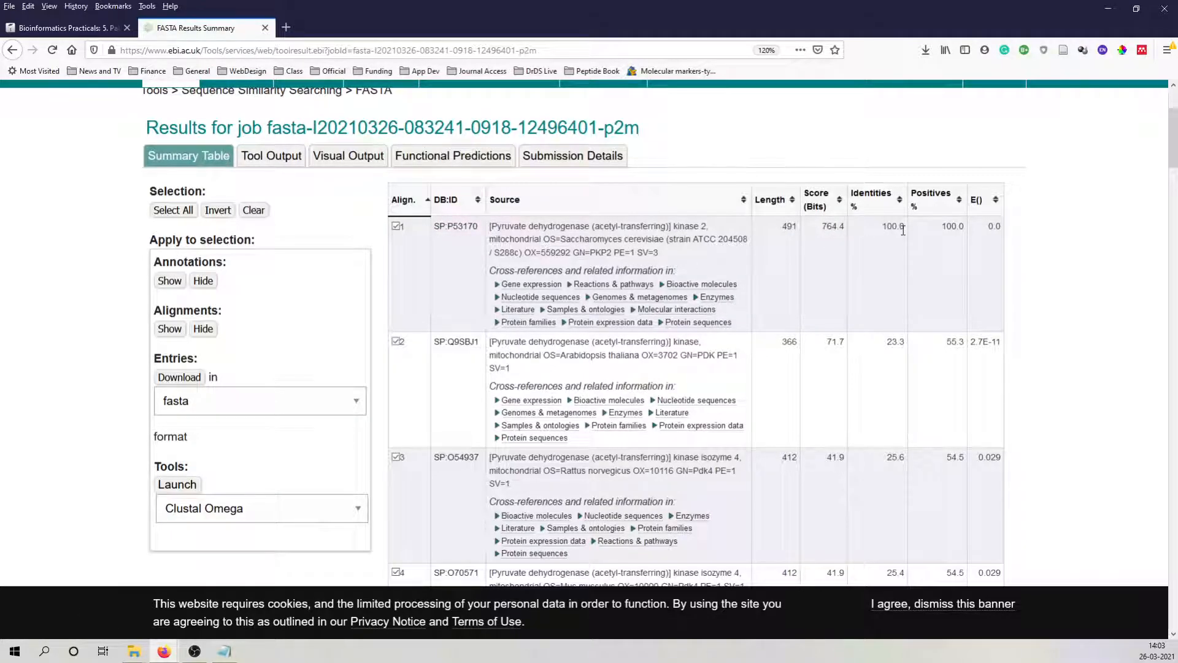
drag(779, 227, 797, 229)
scroll(621, 356, down, 2)
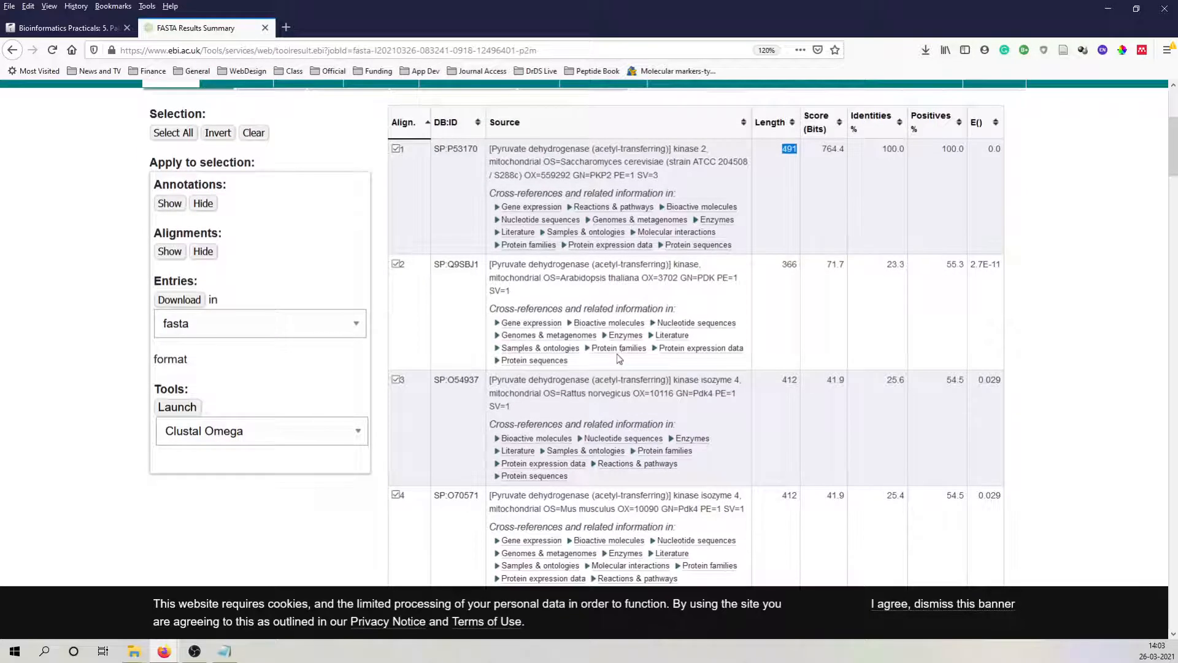
scroll(632, 351, down, 6)
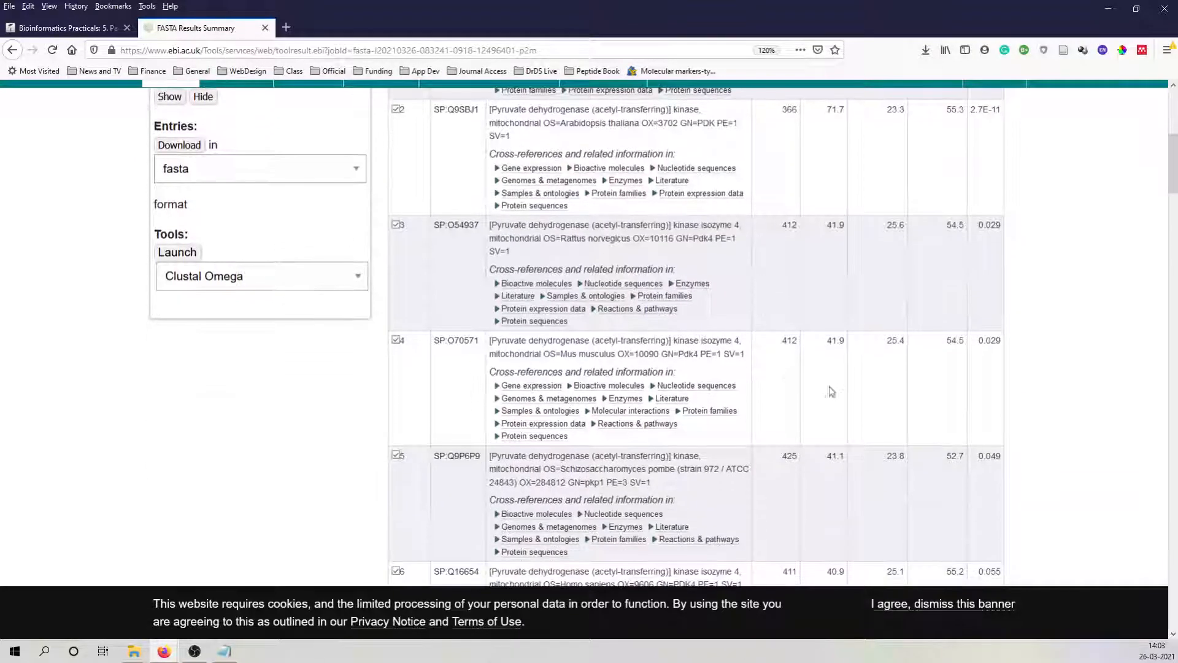
scroll(871, 419, up, 8)
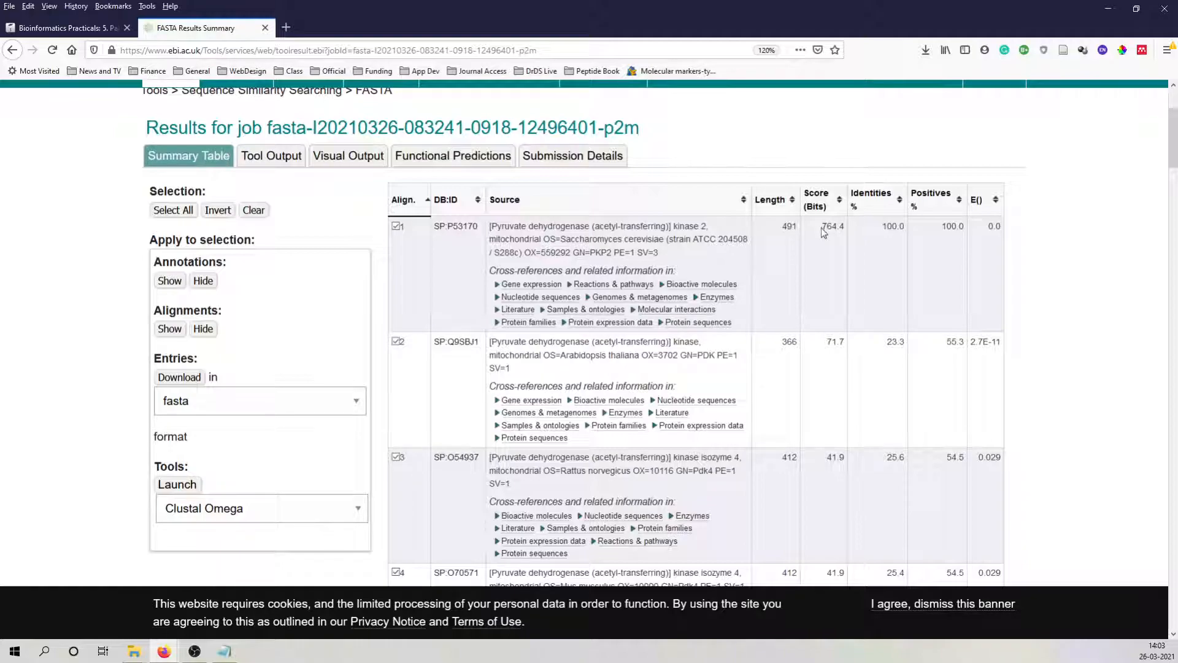
Compare the score and identity of the P53170 hit with the length and score of the Q9SBJ1 hit.
drag(824, 228, 848, 237)
double_click(888, 226)
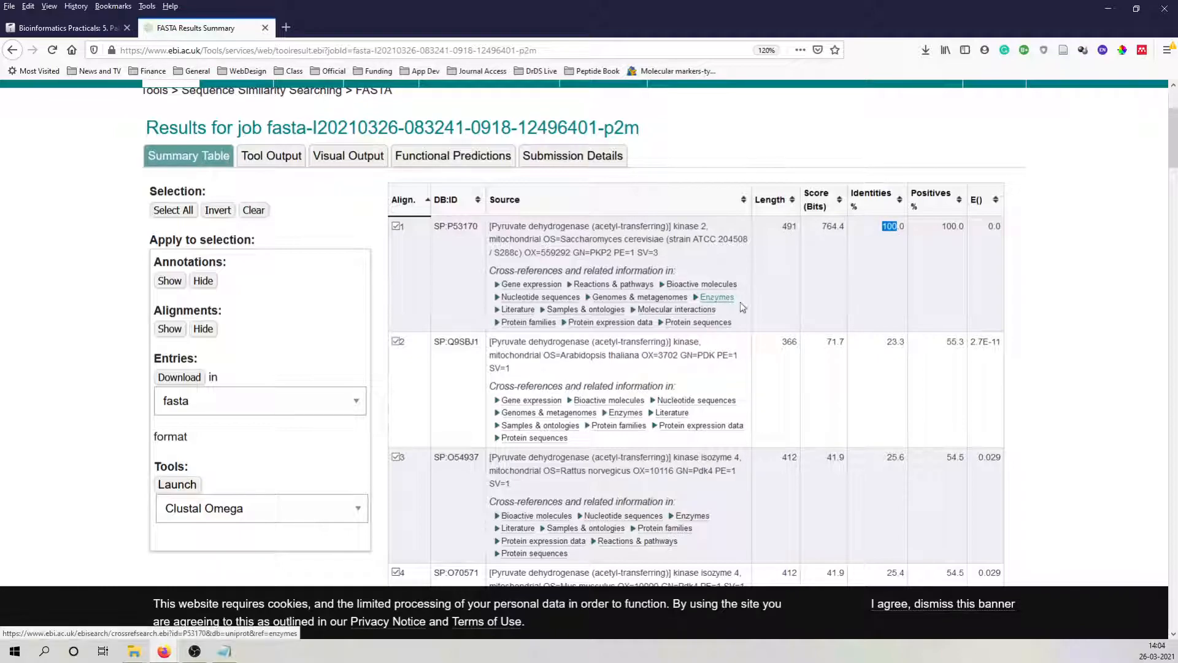
double_click(785, 344)
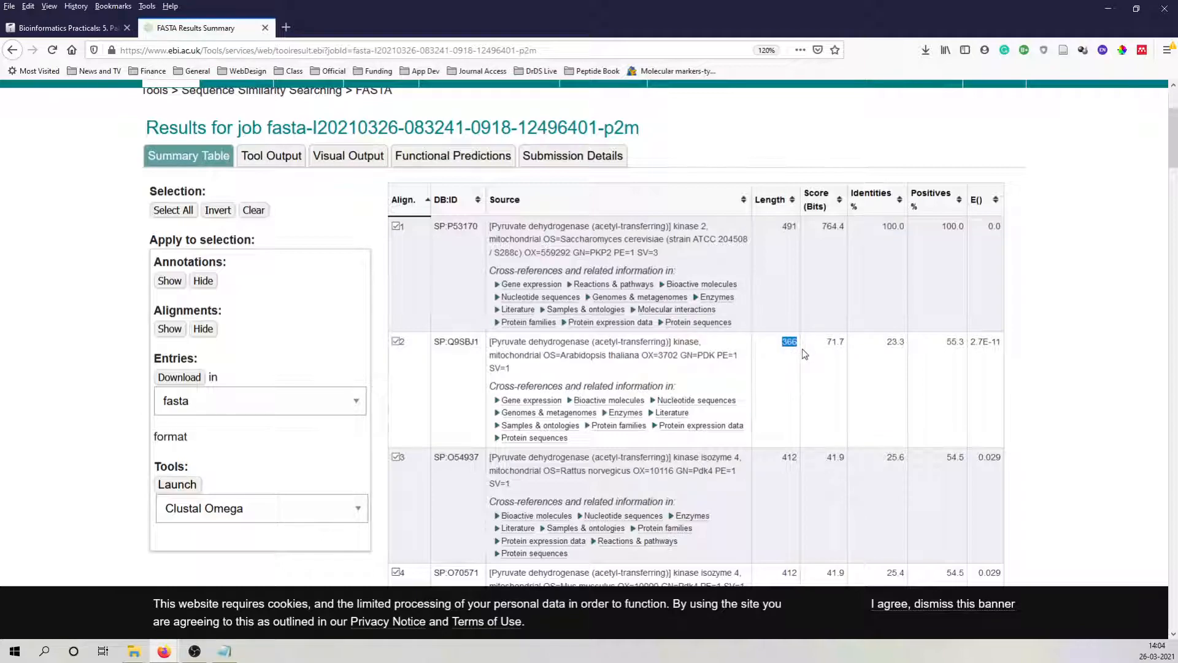
drag(828, 345, 842, 353)
scroll(882, 388, down, 3)
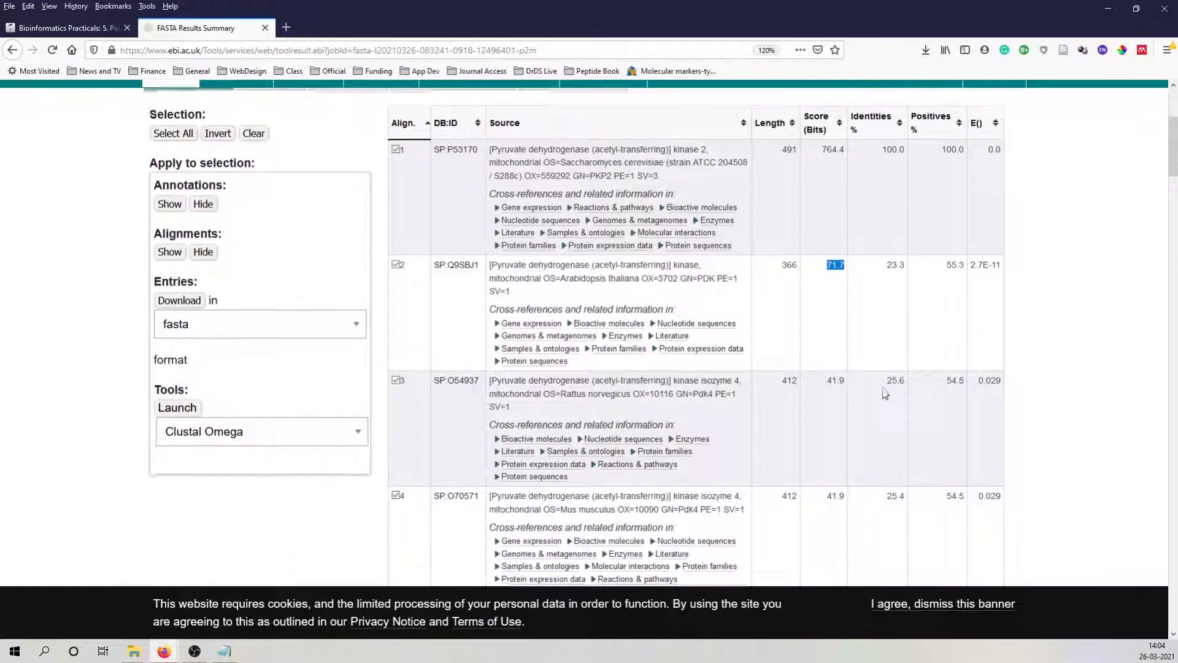
scroll(884, 387, up, 4)
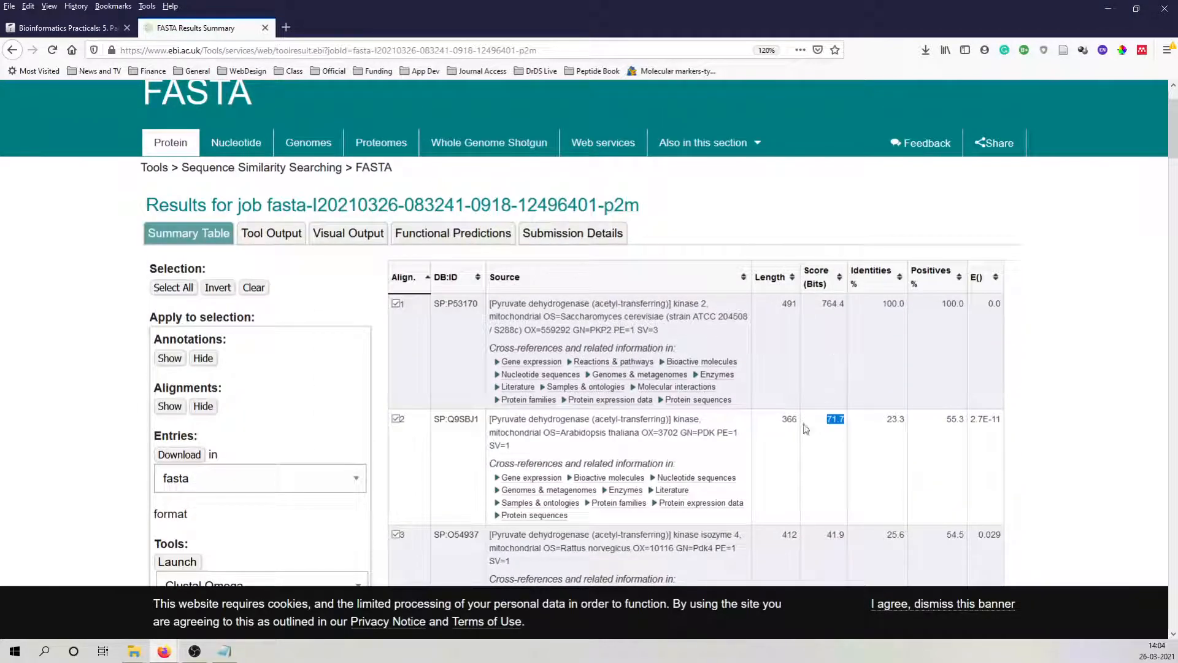
scroll(815, 421, down, 1)
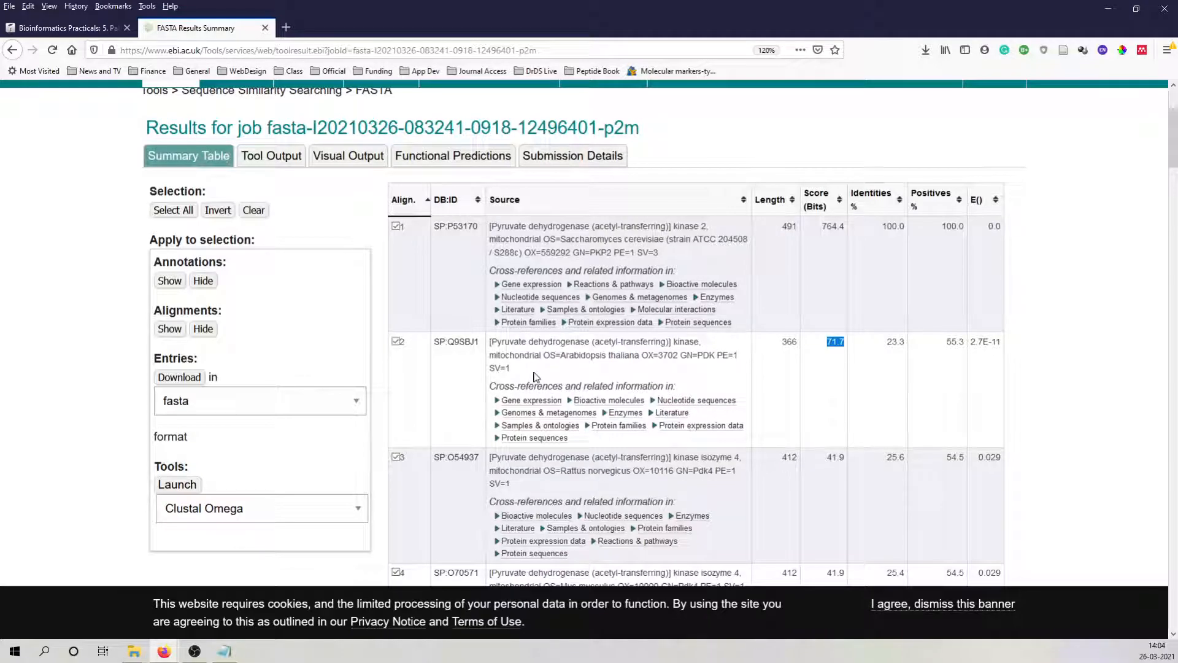
scroll(606, 421, down, 1)
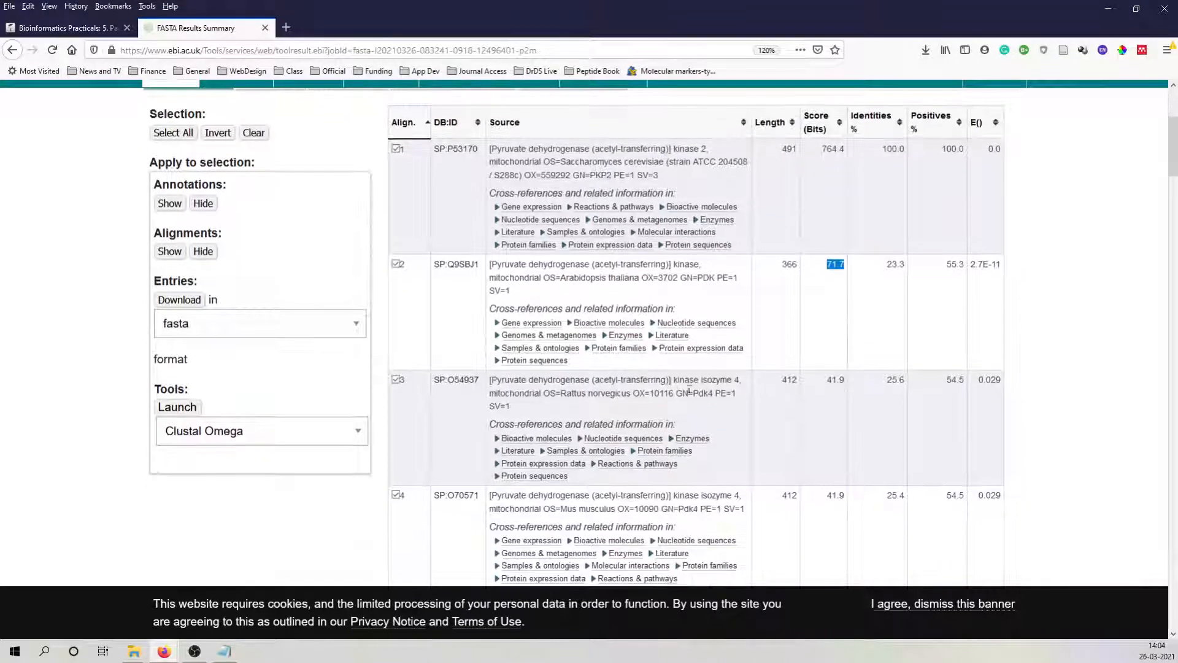
scroll(556, 276, up, 1)
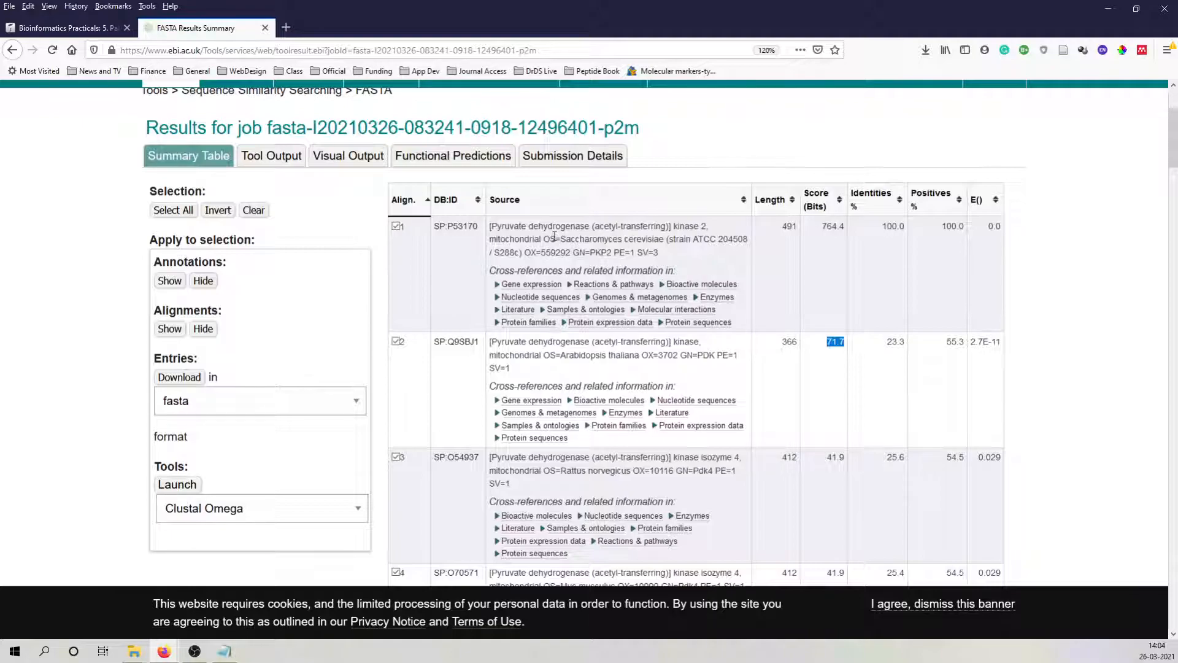
Compare the P53170 hit's source description with the header line of the P53170 file in Notepad, and return to the results.
scroll(310, 227, up, 1)
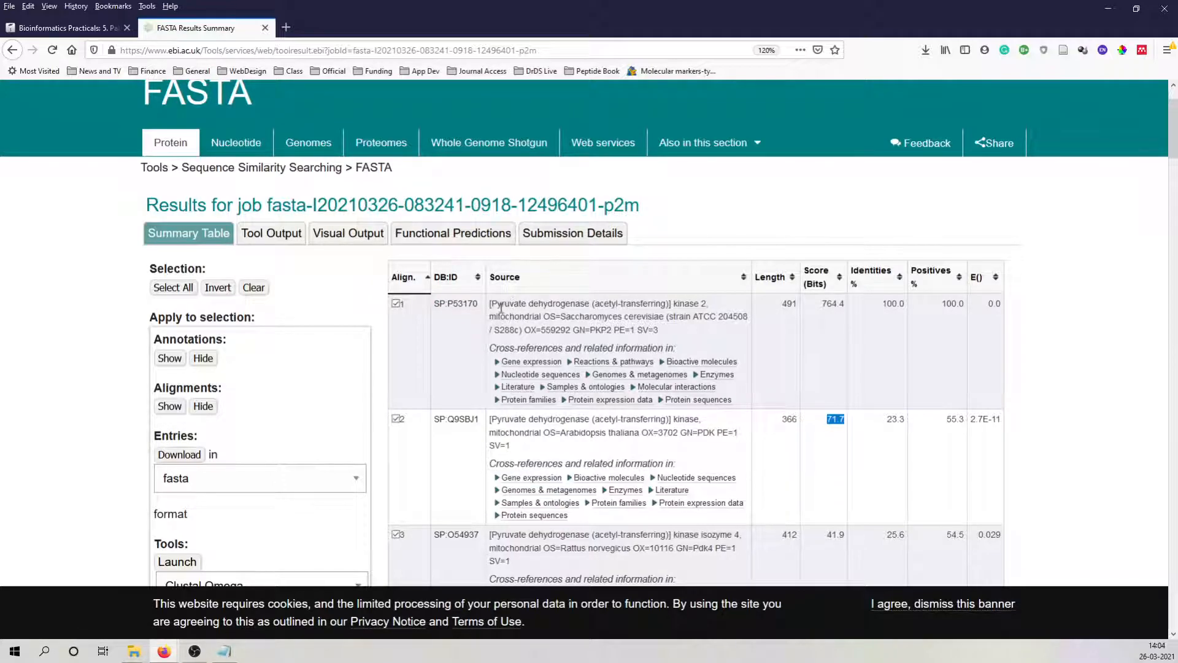
drag(490, 305, 599, 307)
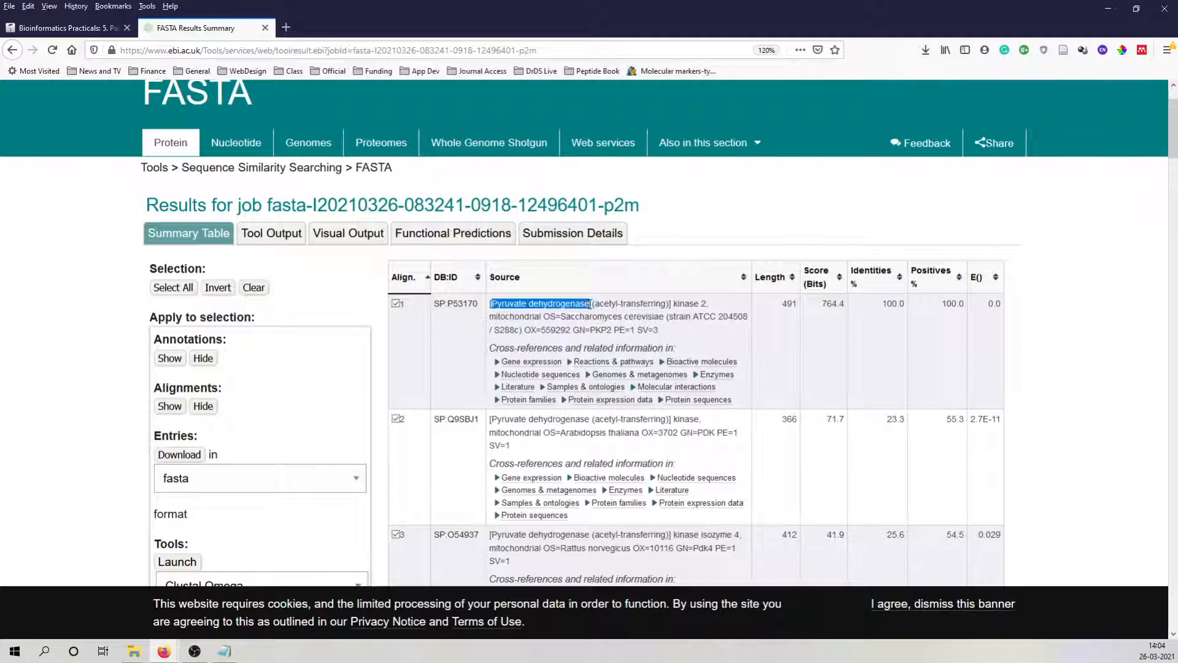
click(225, 651)
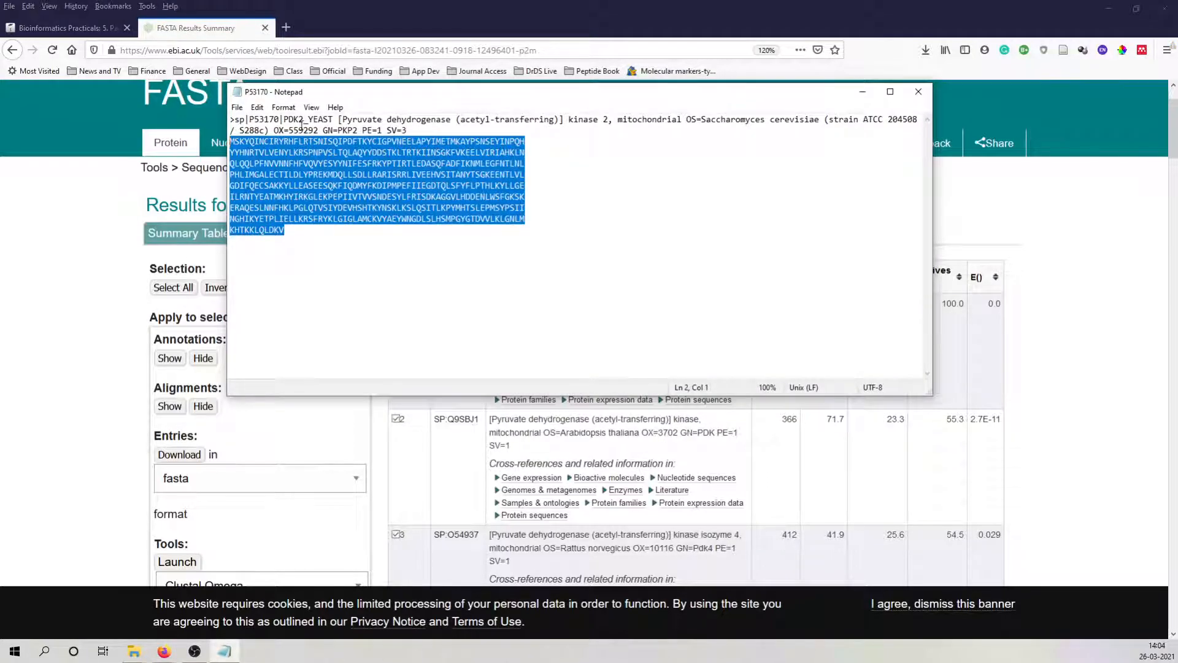
drag(410, 130, 231, 119)
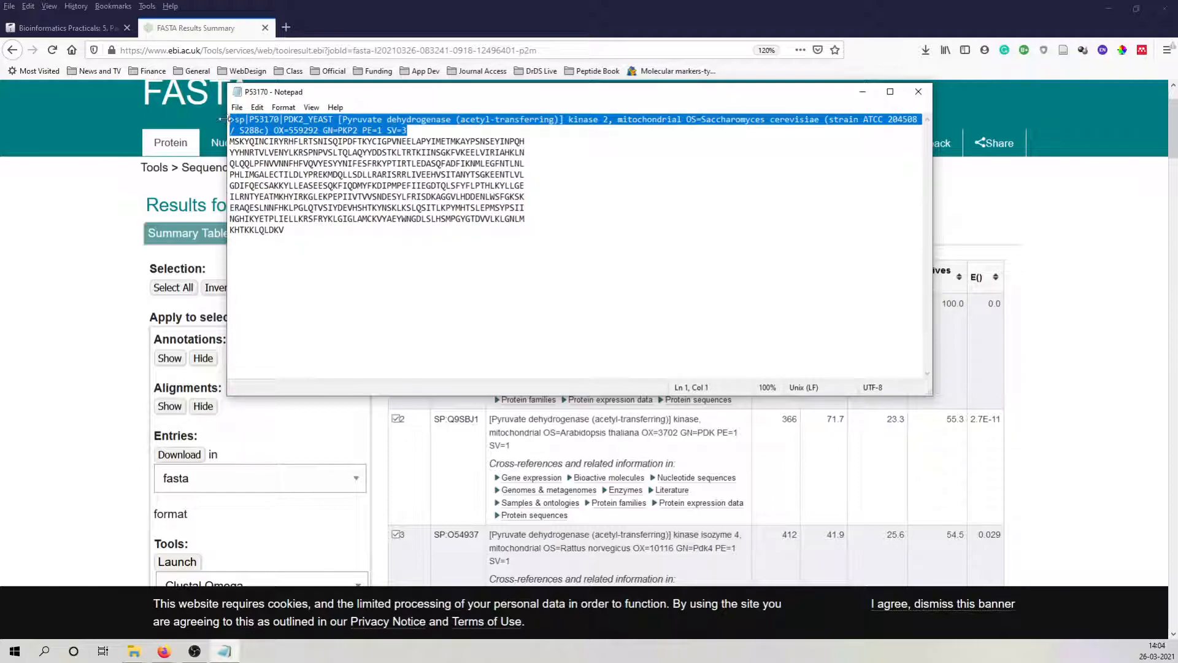
click(1051, 316)
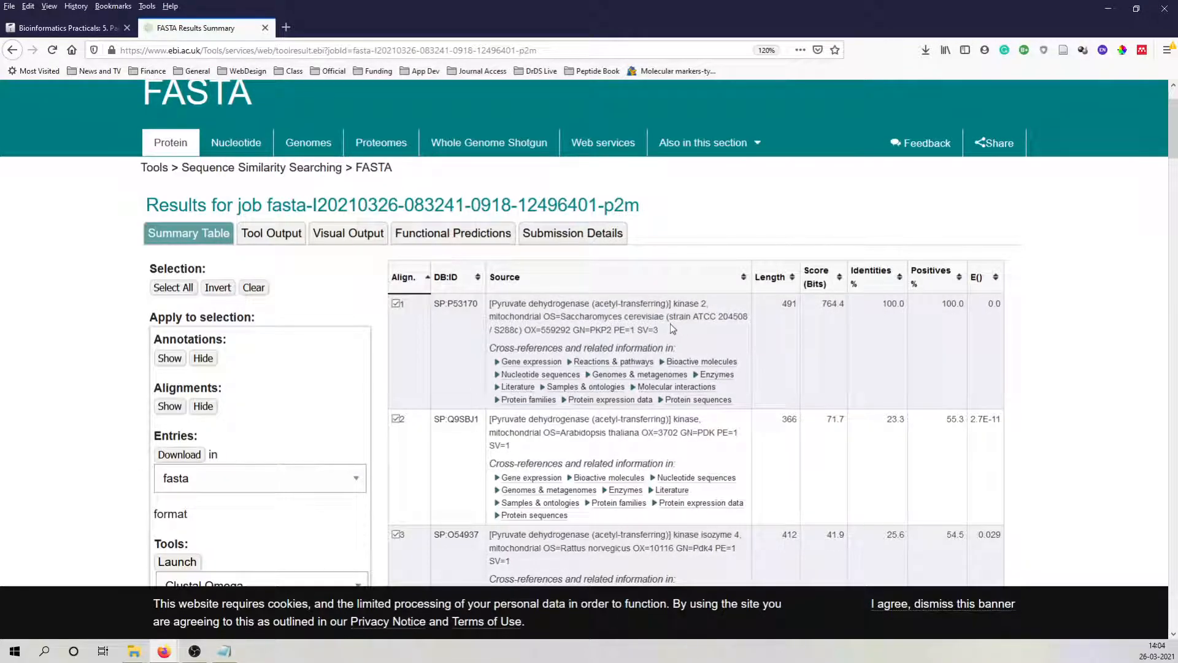
Open the job's Tool Output and review the search statistics, parameters and best scores list.
click(281, 233)
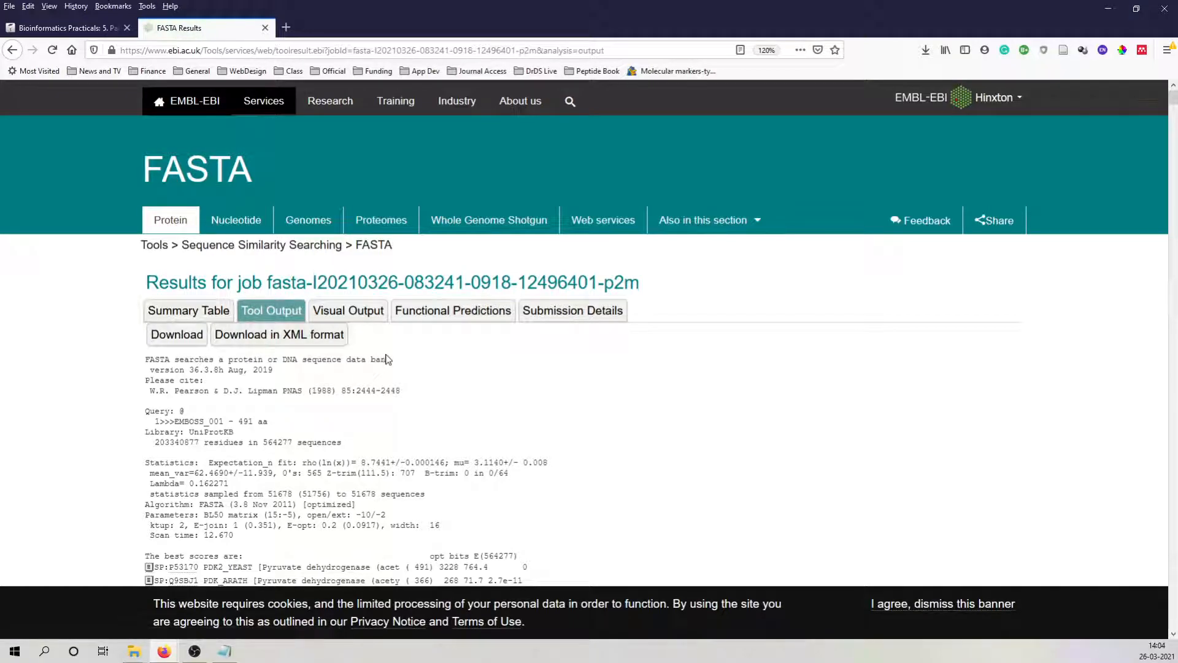
scroll(339, 294, down, 4)
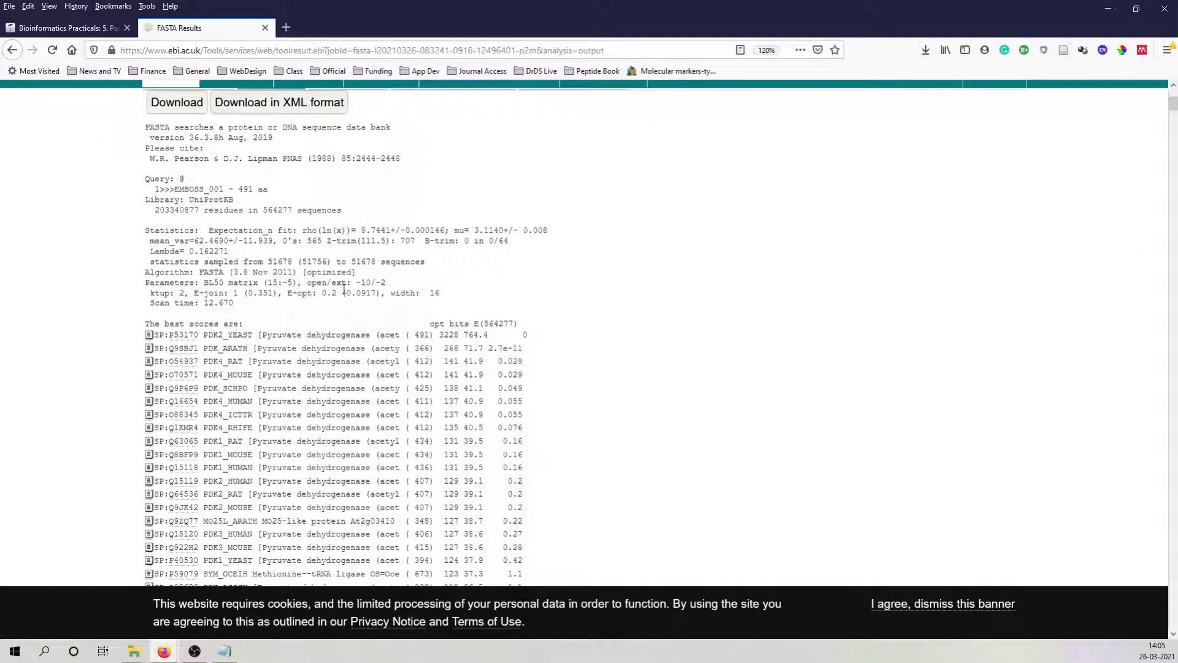
scroll(417, 402, down, 3)
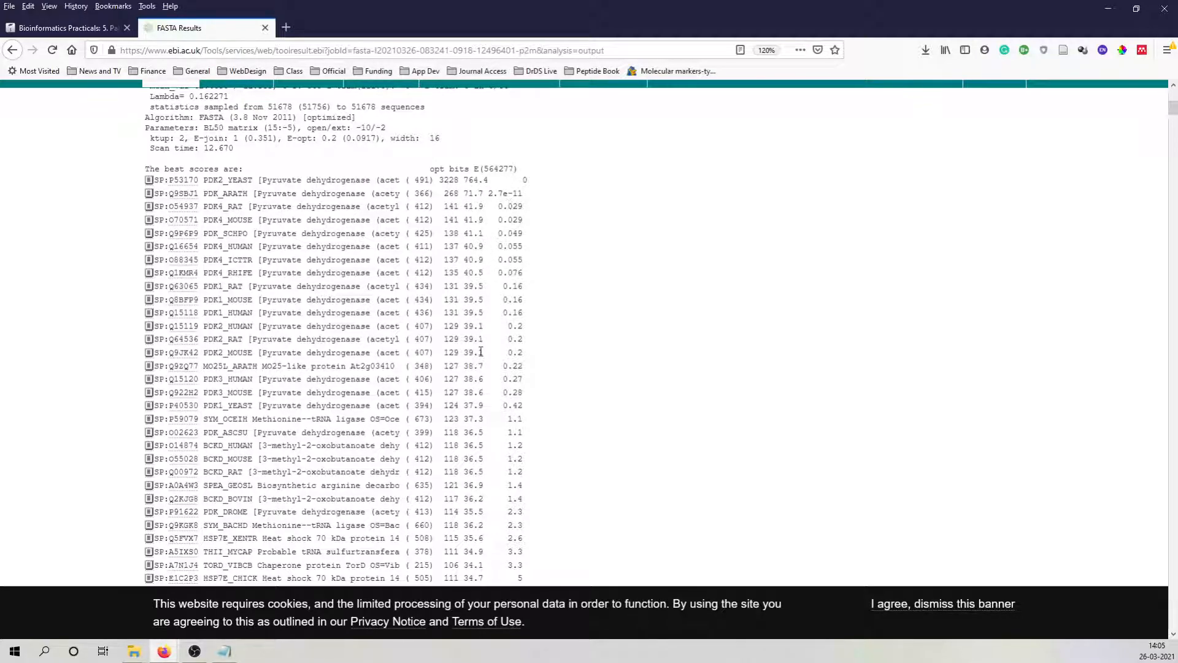
scroll(389, 271, up, 6)
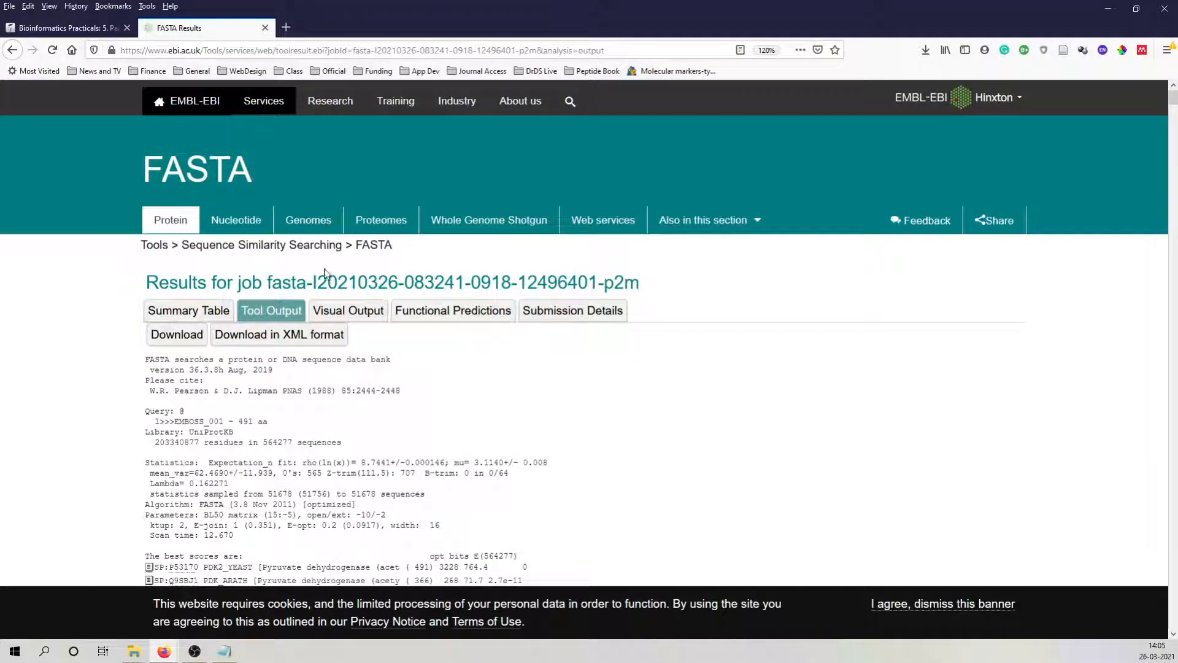
Open the job's Visual Output and examine the color-coded sequence and subject matches by E-value.
click(361, 313)
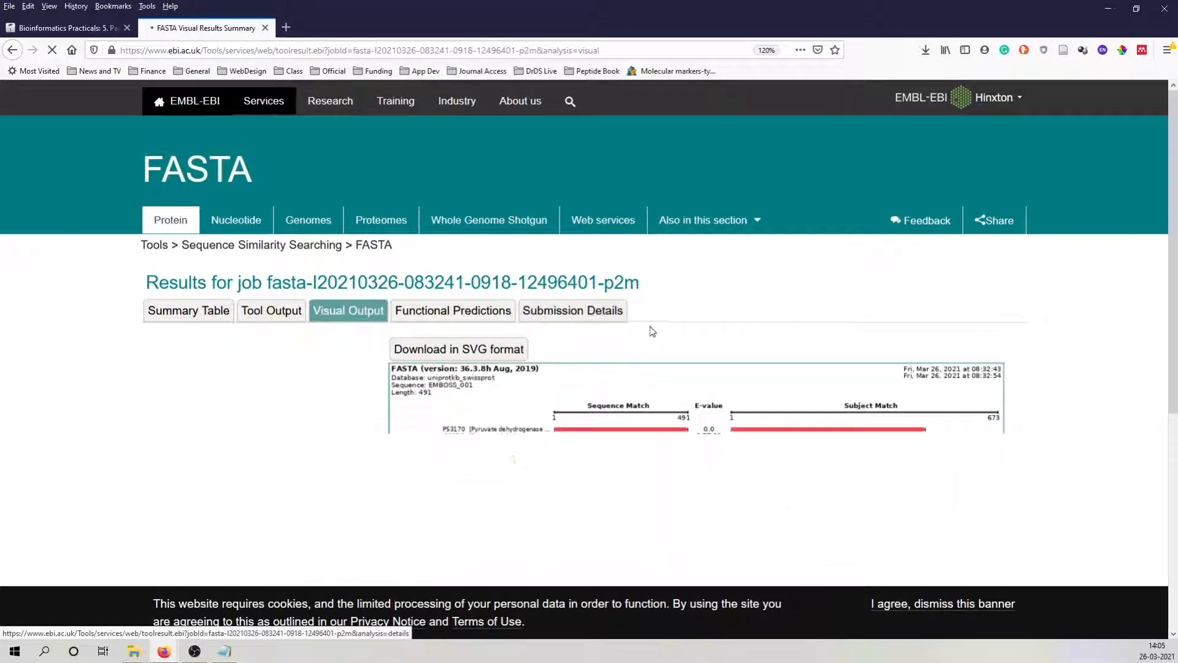
scroll(664, 331, down, 4)
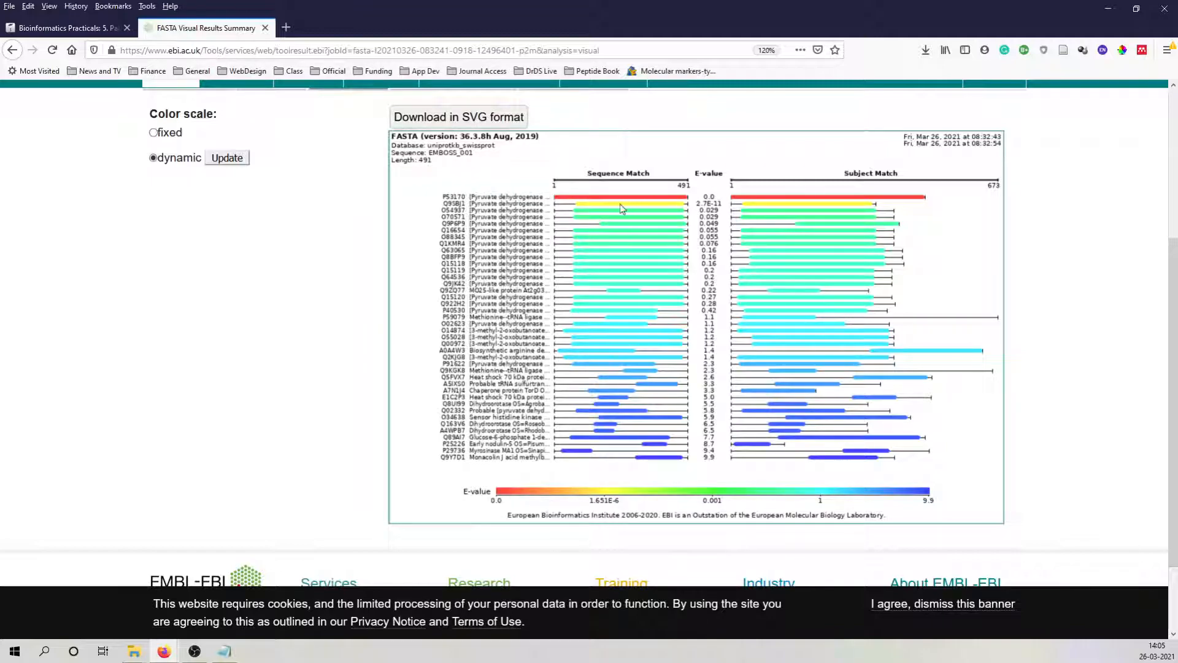
scroll(522, 179, up, 3)
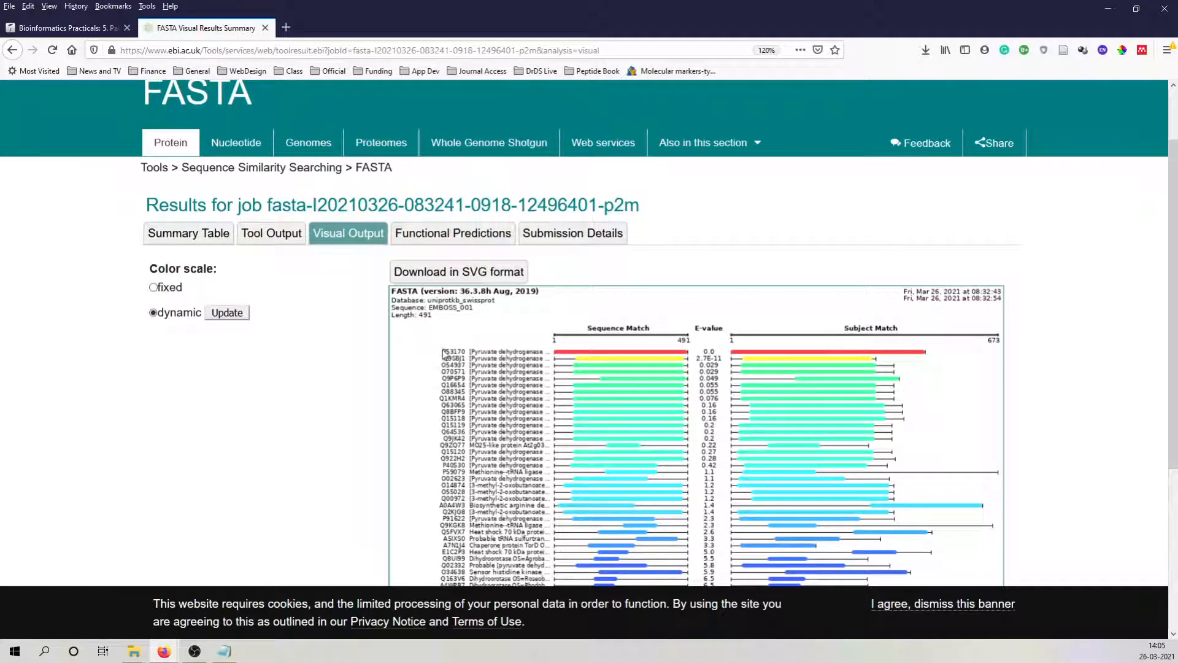
Open the job's Functional Predictions and examine the family and domain matches of the hits against the query sequence.
click(443, 234)
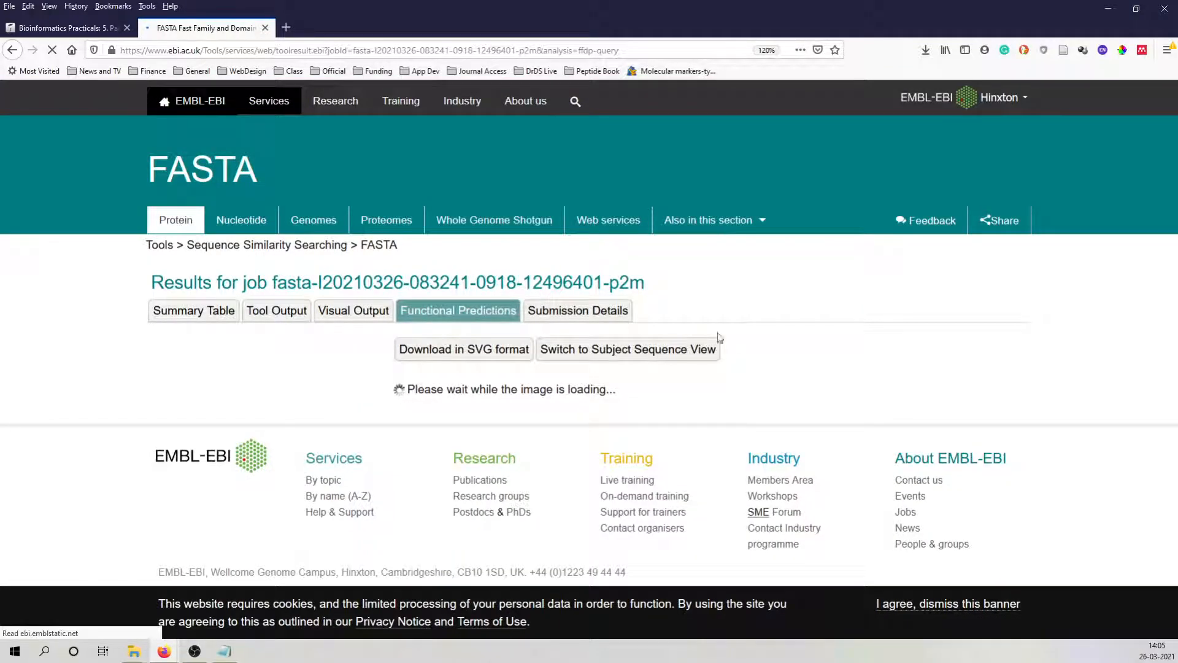
scroll(778, 278, down, 5)
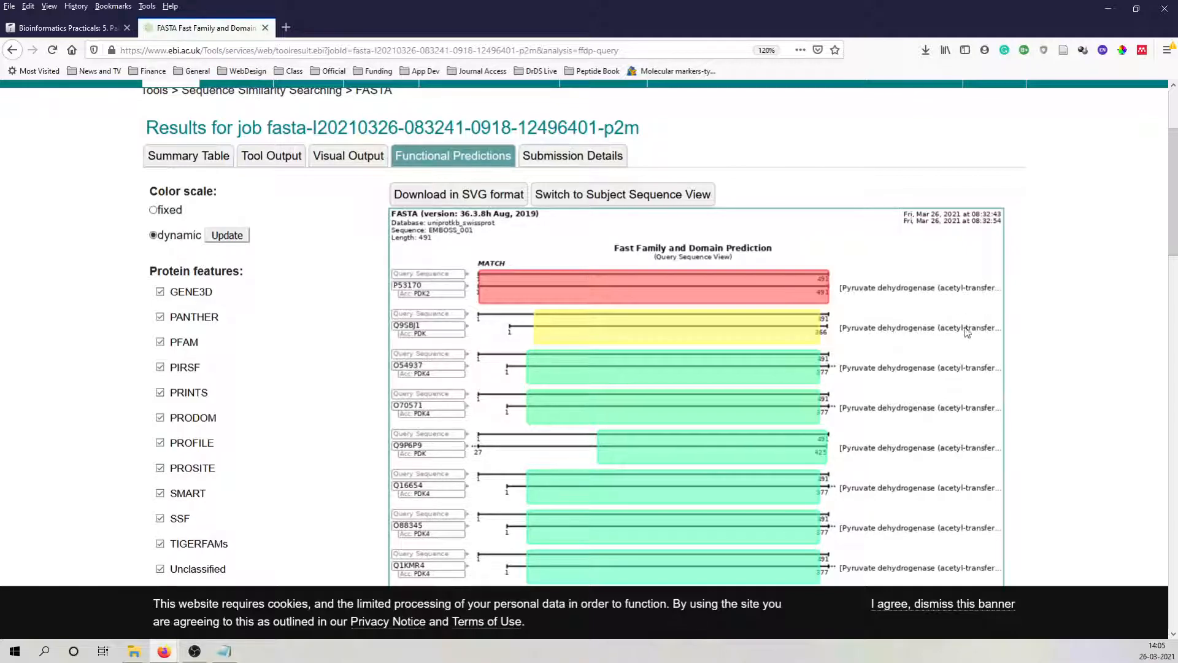
scroll(956, 339, down, 2)
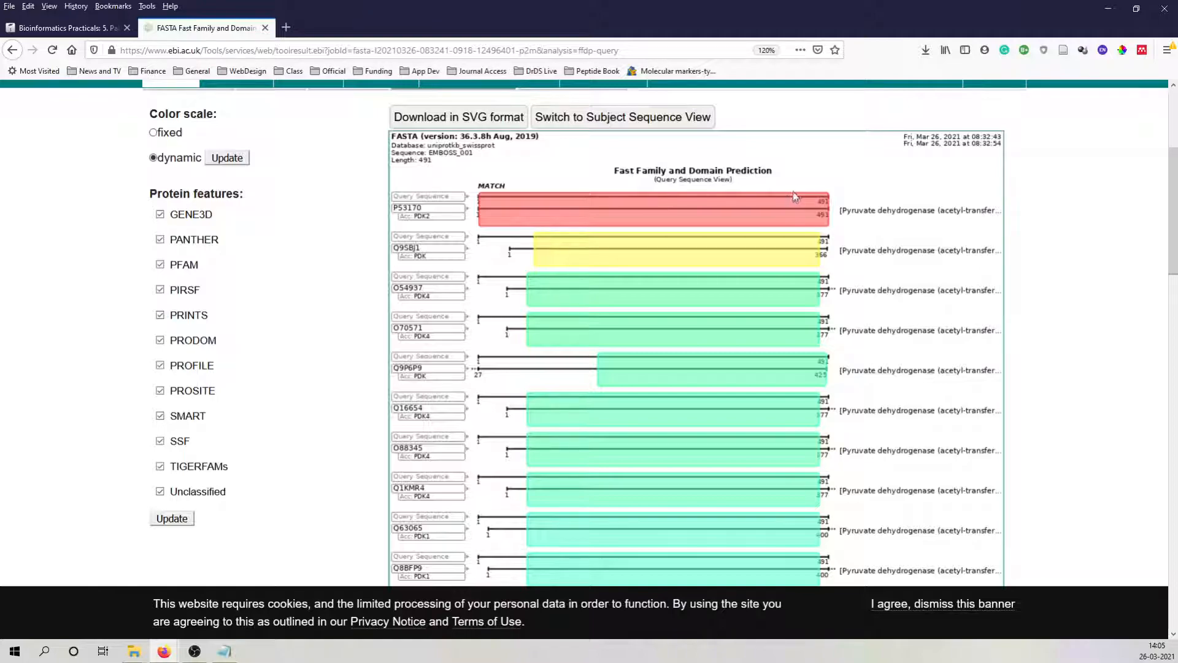
scroll(722, 330, down, 10)
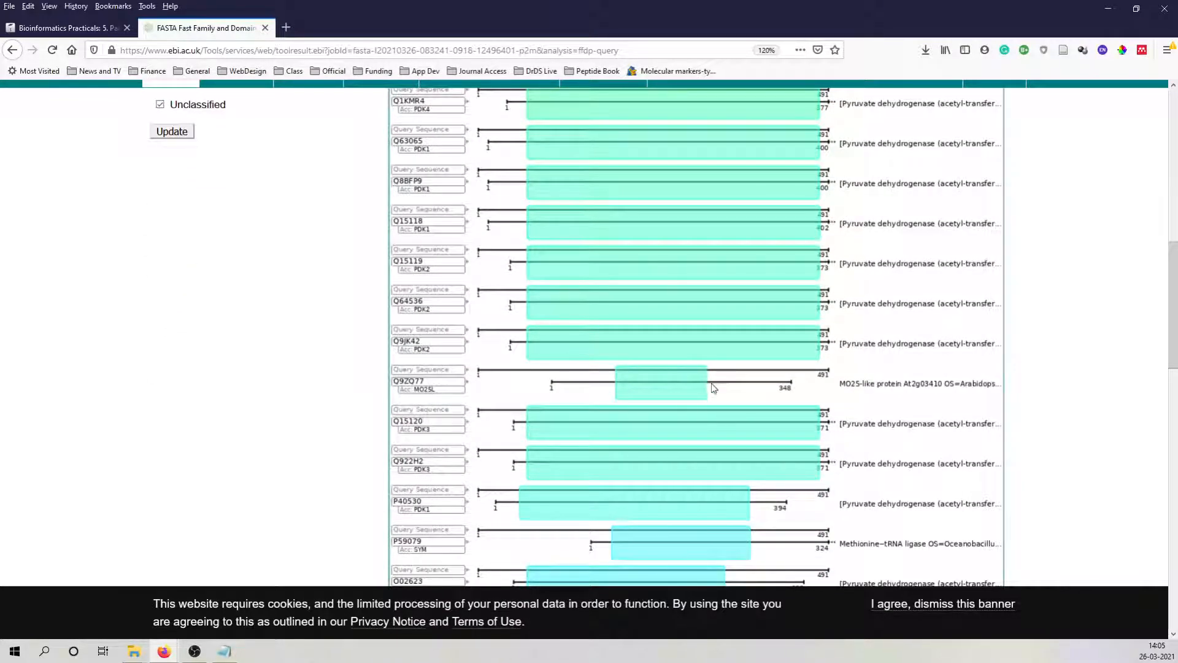
scroll(685, 333, up, 10)
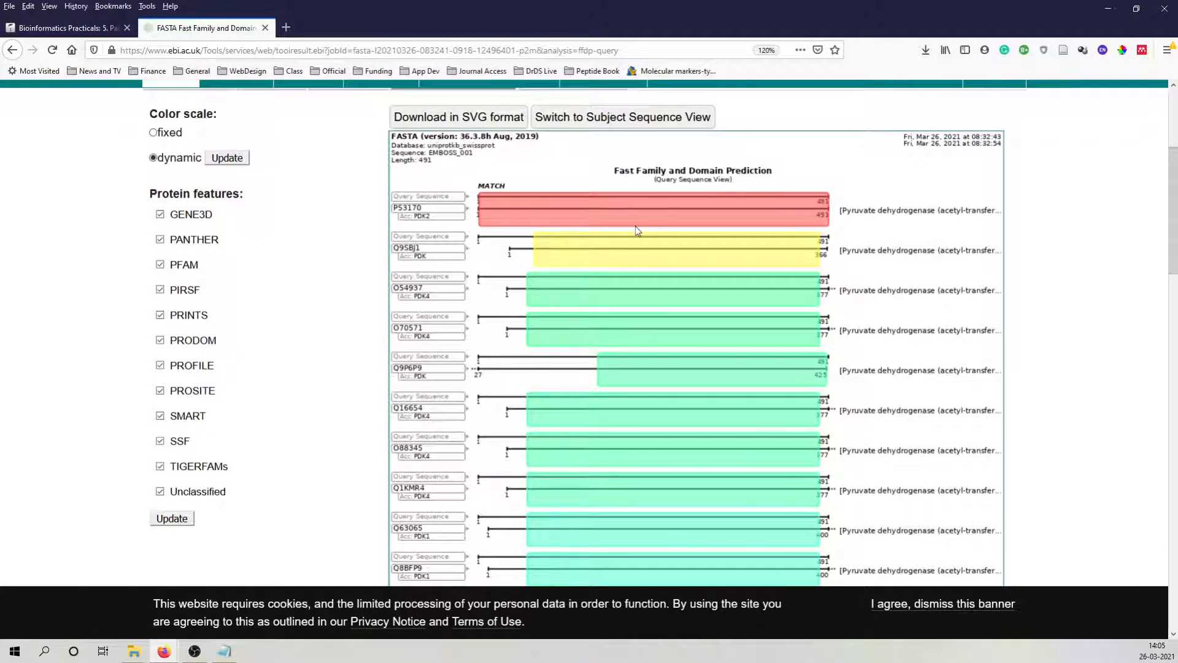
scroll(692, 222, up, 4)
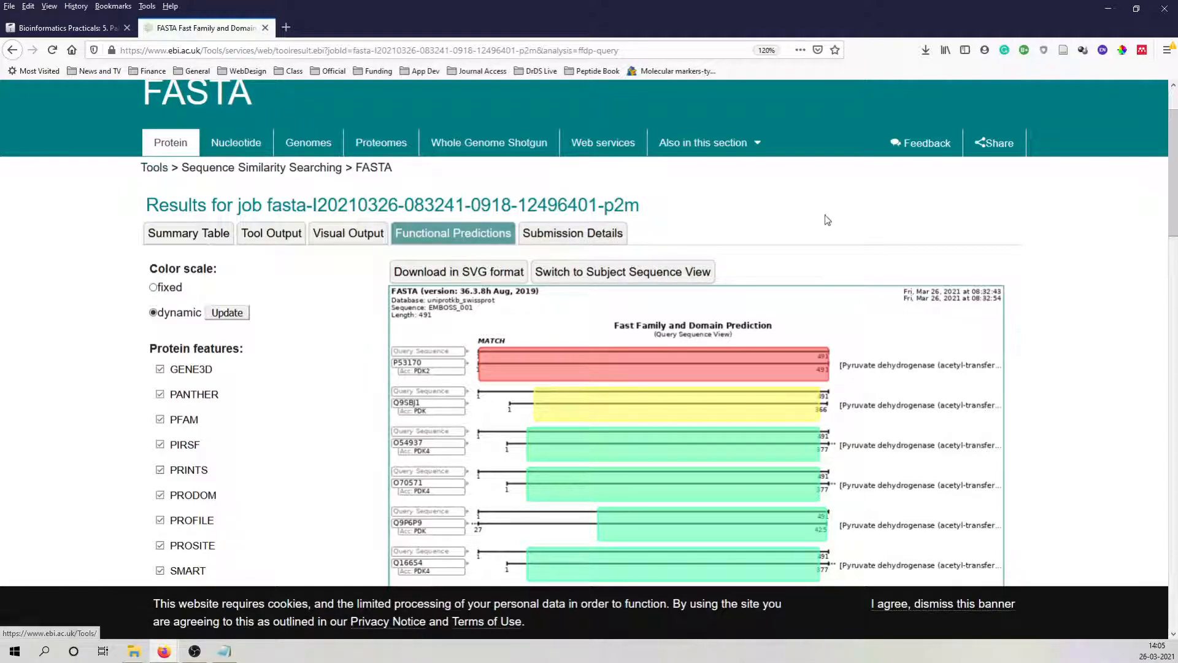
scroll(815, 273, down, 5)
scroll(151, 351, up, 3)
scroll(294, 310, up, 3)
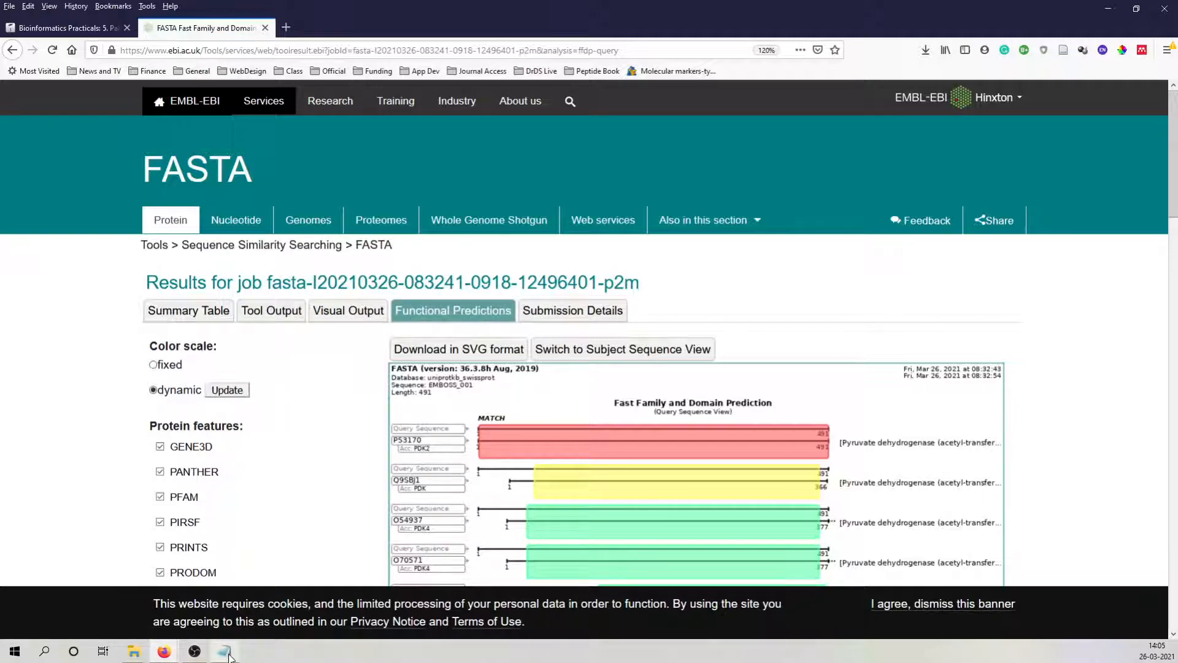
Return to the "5. Pairwise alignment using FASTA" practical page, review its procedure and clear the text selection.
click(71, 29)
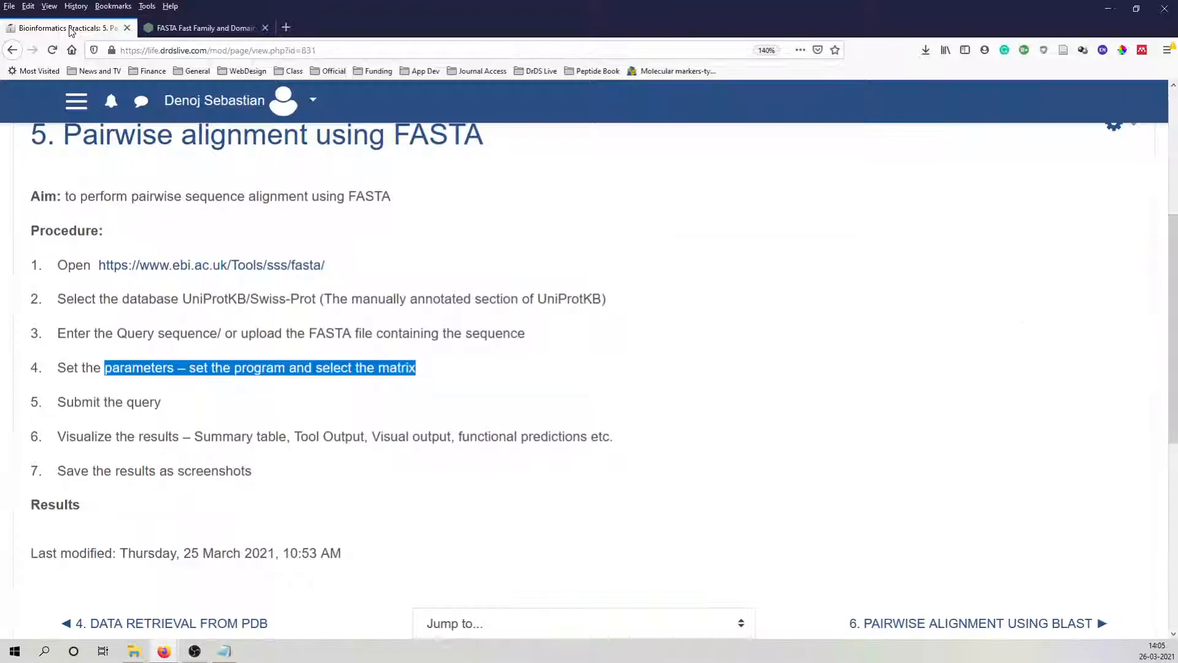
scroll(166, 178, up, 3)
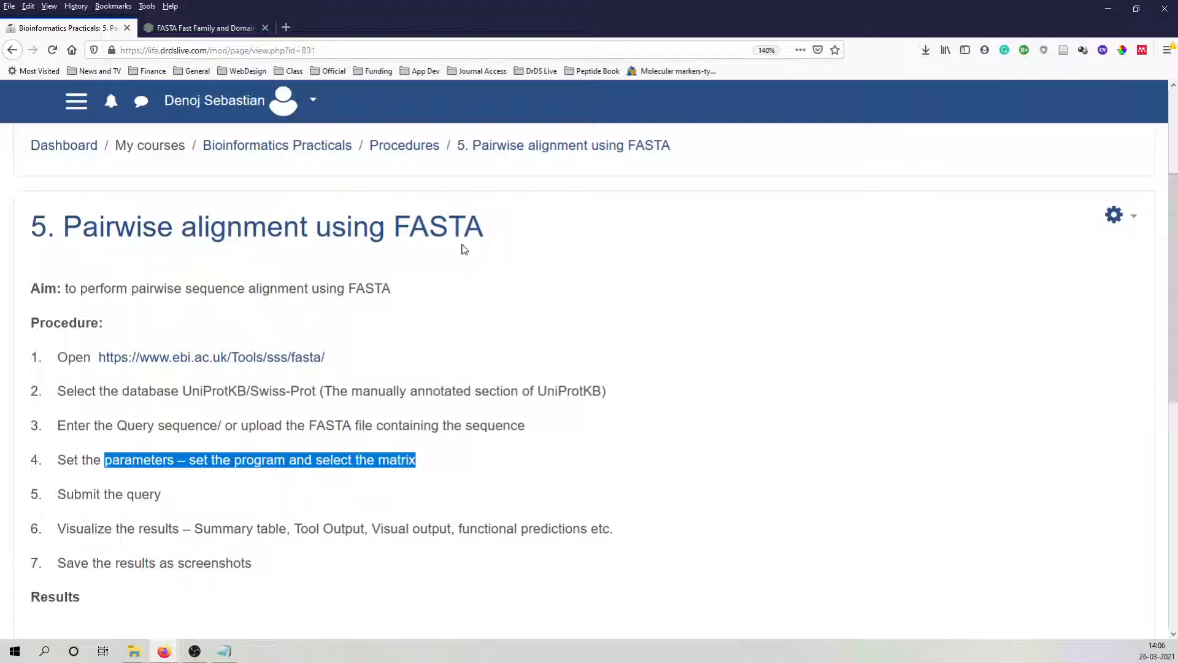
click(423, 274)
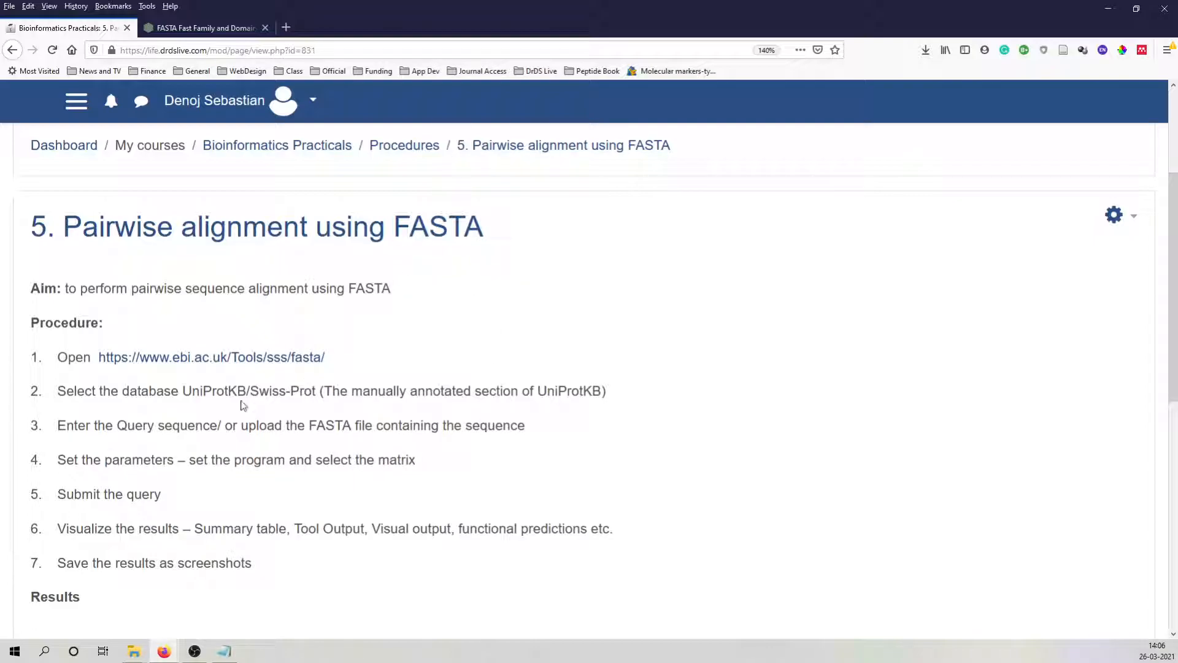